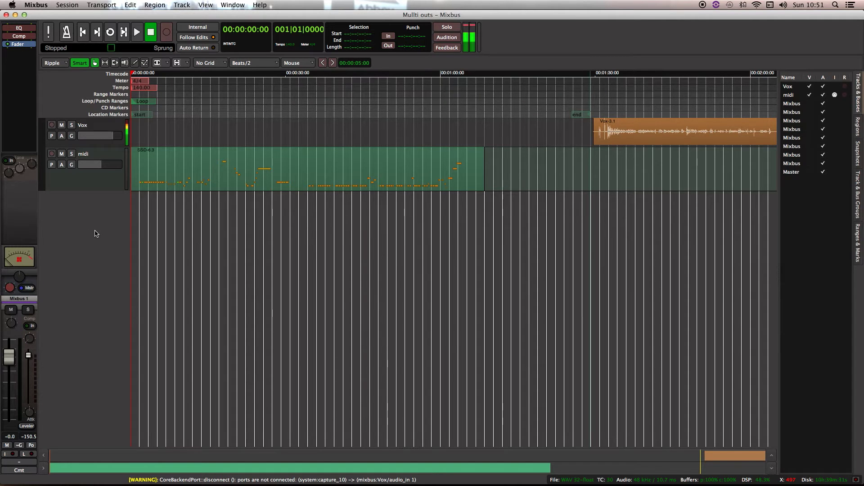
# - Add one MIDI track named SSD with SSDSampler as its instrument
pyautogui.doubleClick(95, 233)
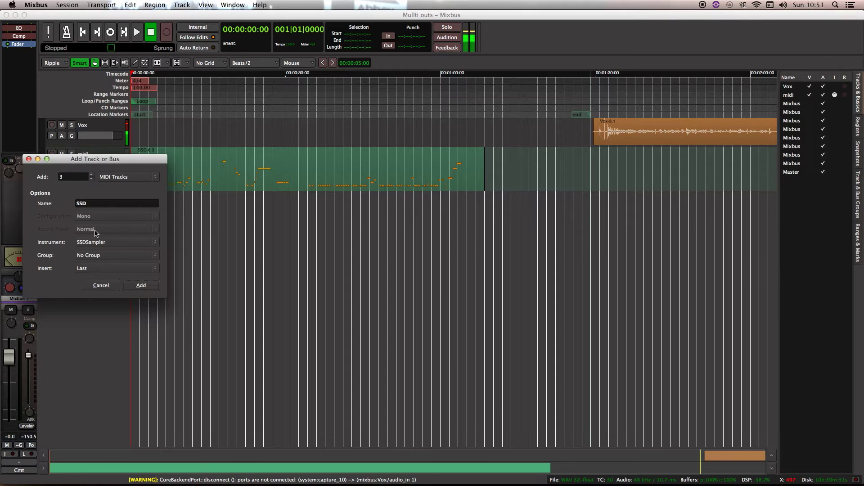
pyautogui.click(92, 180)
pyautogui.click(91, 179)
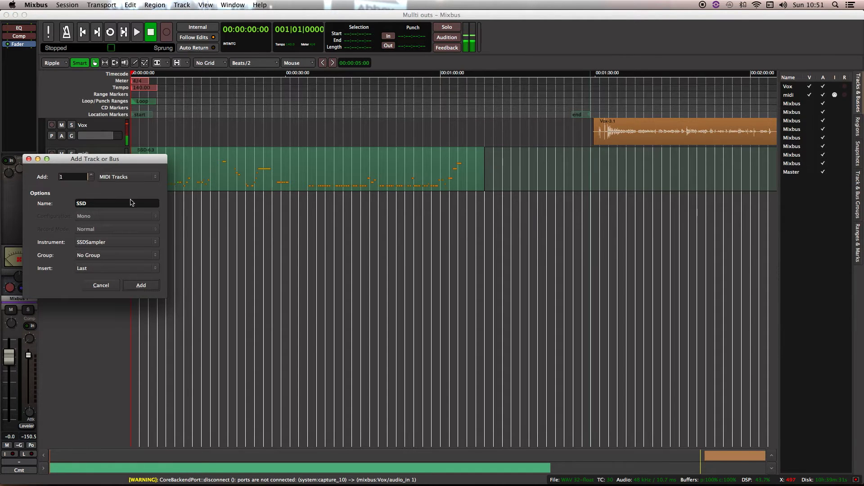
pyautogui.click(141, 287)
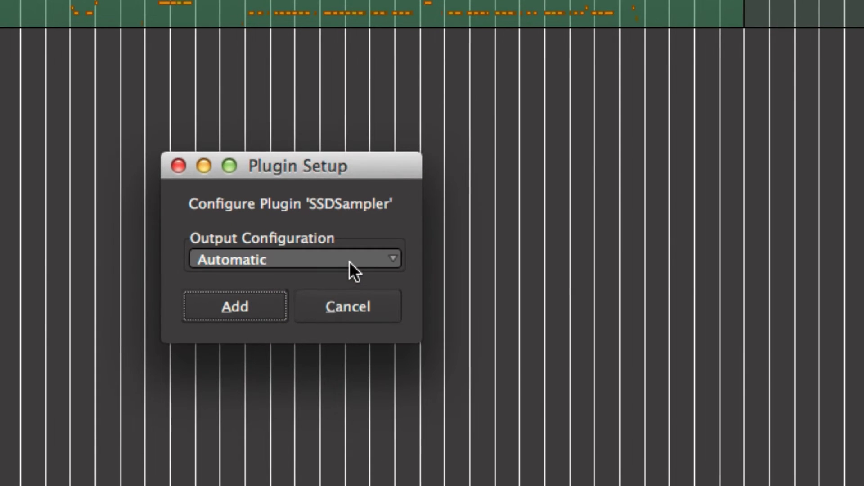
# - Set the SSDSampler output configuration to 24 Channels and add the plugin
pyautogui.click(350, 261)
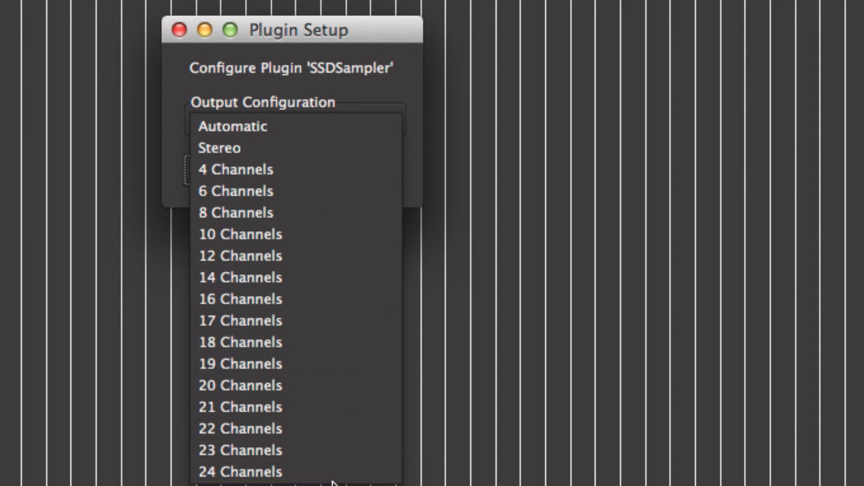
pyautogui.click(309, 472)
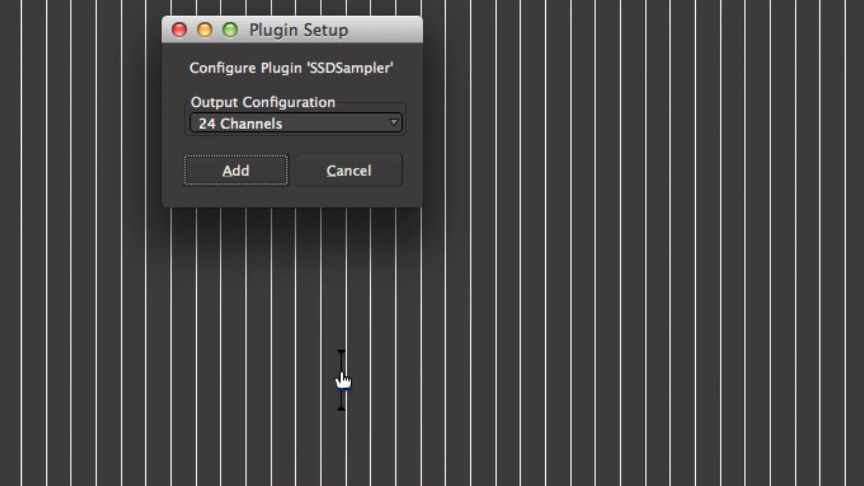
pyautogui.click(239, 171)
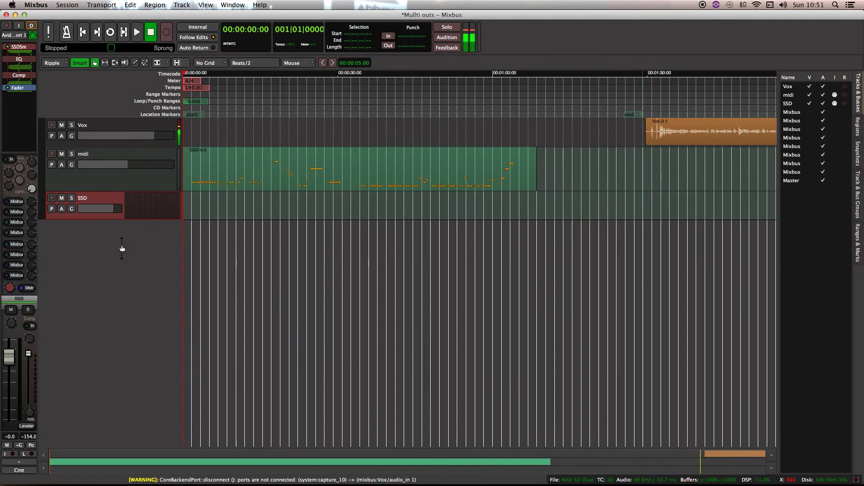
# - Enlarge the SSD track's height, then open the SSDSampler interface from its mixer strip and place it clear of the track strips
pyautogui.moveTo(70, 219); pyautogui.dragTo(70, 292)
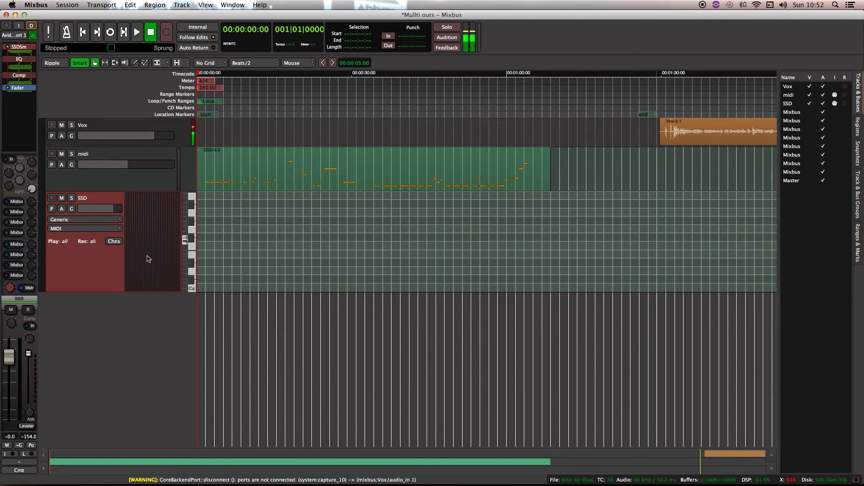
pyautogui.hotkey('alt', 'm')
pyautogui.doubleClick(145, 55)
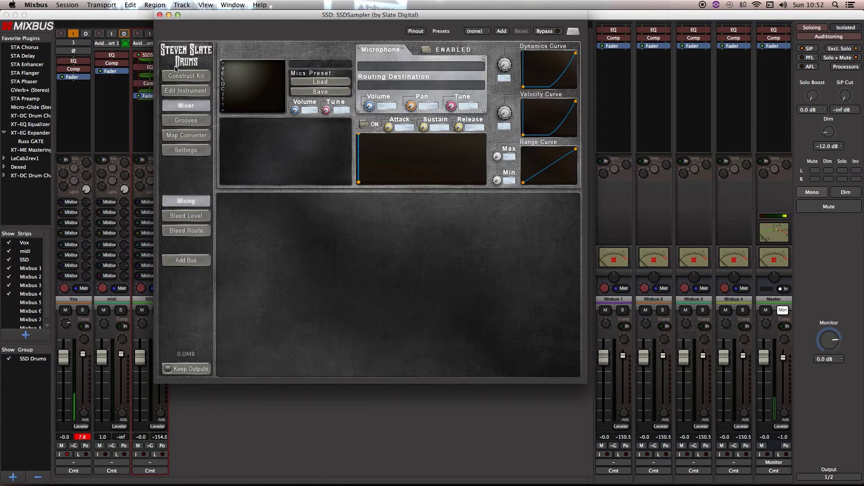
pyautogui.moveTo(198, 19); pyautogui.dragTo(363, 48)
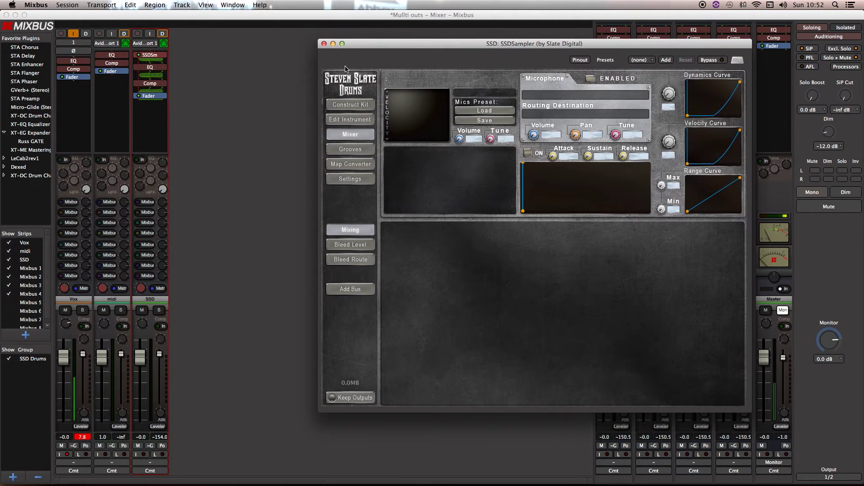
# - Inspect the pin connections of the SSDSampler plugin on the SSD strip and close them
pyautogui.rightClick(152, 56)
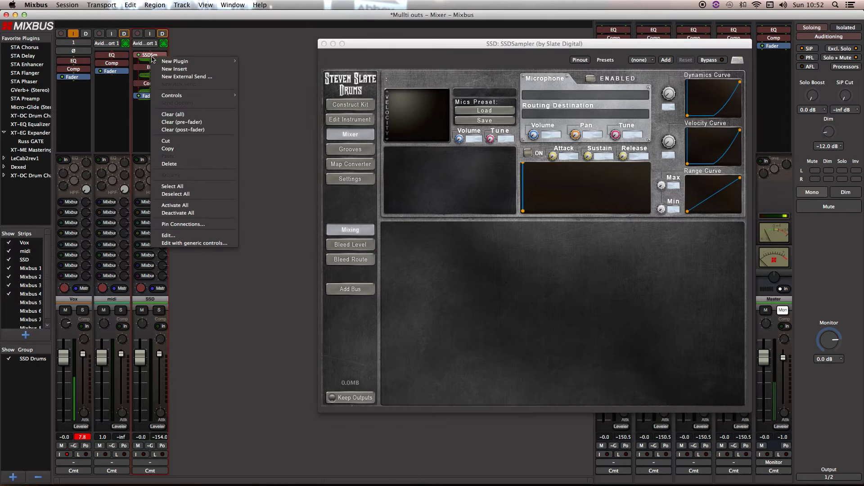
pyautogui.click(202, 225)
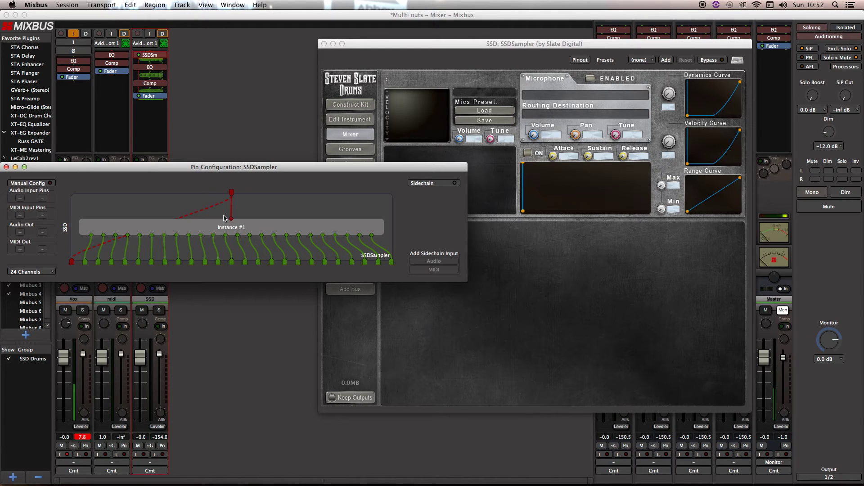
pyautogui.click(6, 167)
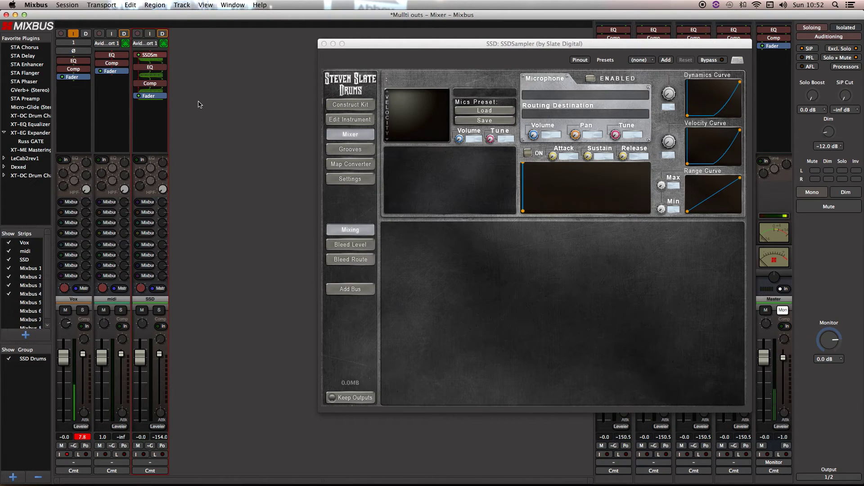
# - Load the Slate EX Rock 03 kit from the Deluxe Rock presets and audition its kick and a rack tom
pyautogui.click(355, 107)
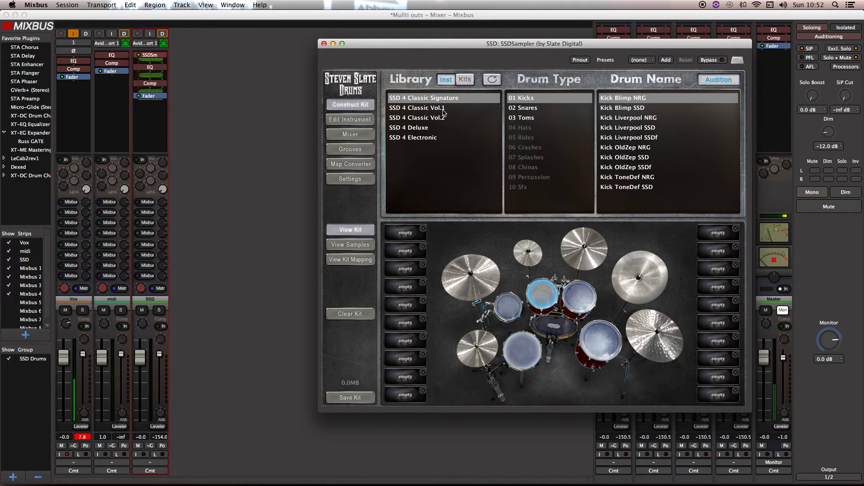
pyautogui.click(466, 80)
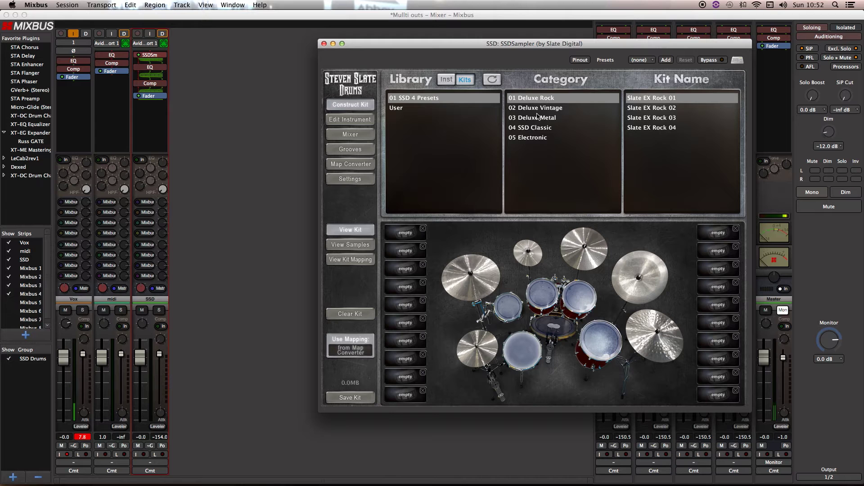
pyautogui.click(646, 117)
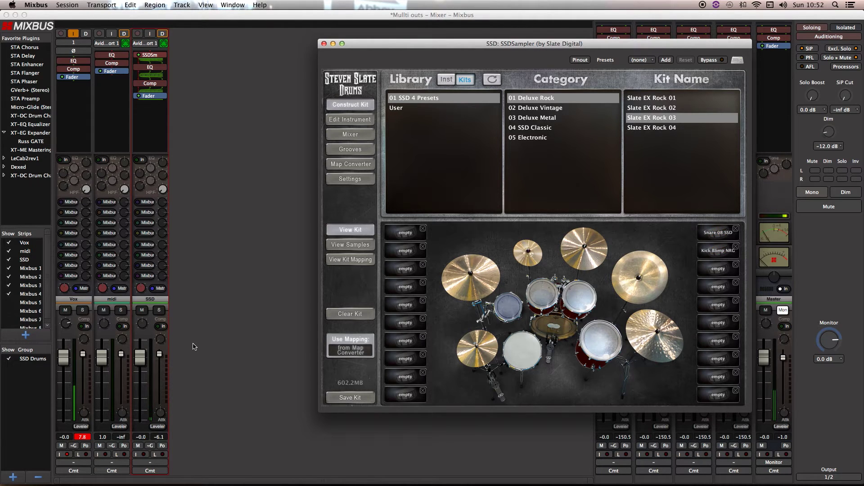
pyautogui.click(553, 325)
pyautogui.click(542, 304)
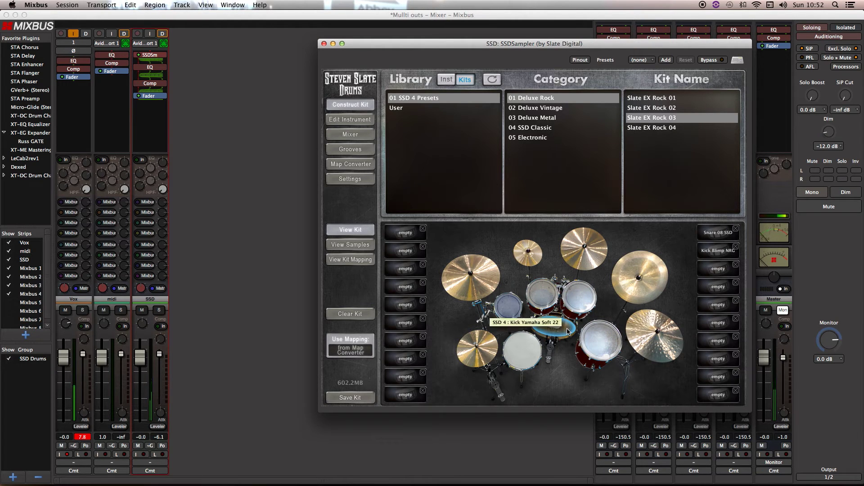
# - In the sampler's mixer page, route the Kick and Kick2 channels to out 9 mn
pyautogui.moveTo(379, 44); pyautogui.dragTo(342, 37)
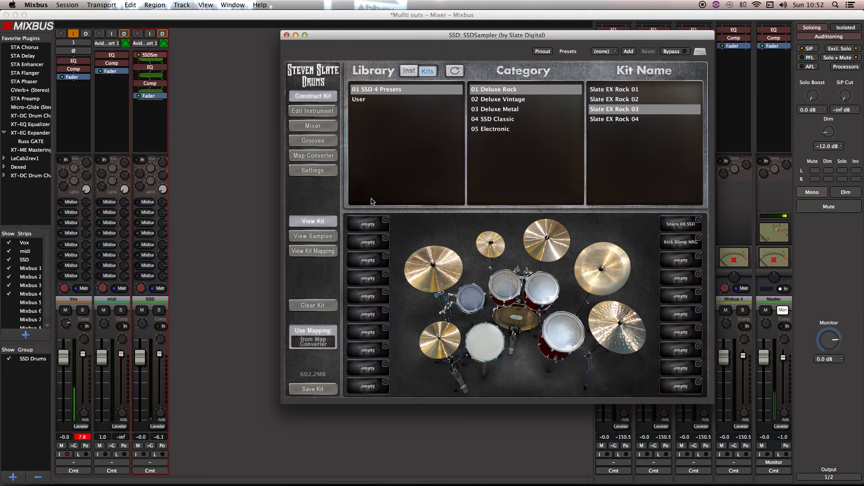
pyautogui.click(313, 127)
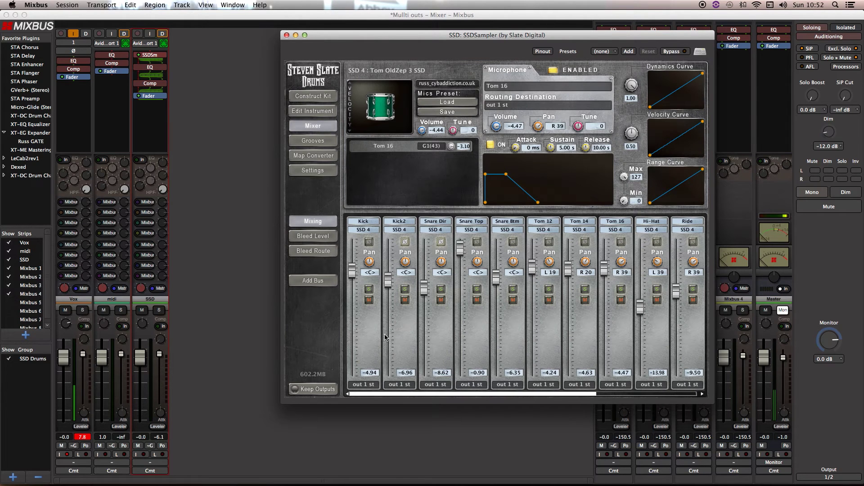
pyautogui.click(365, 384)
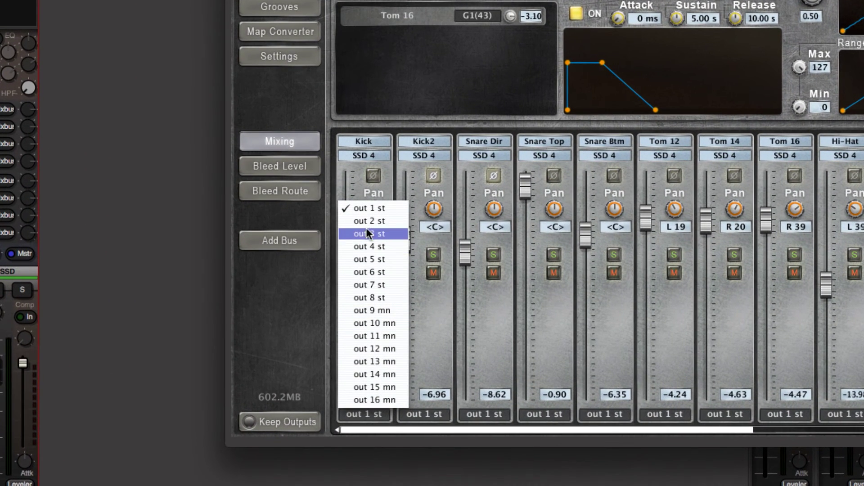
pyautogui.click(382, 311)
pyautogui.click(425, 414)
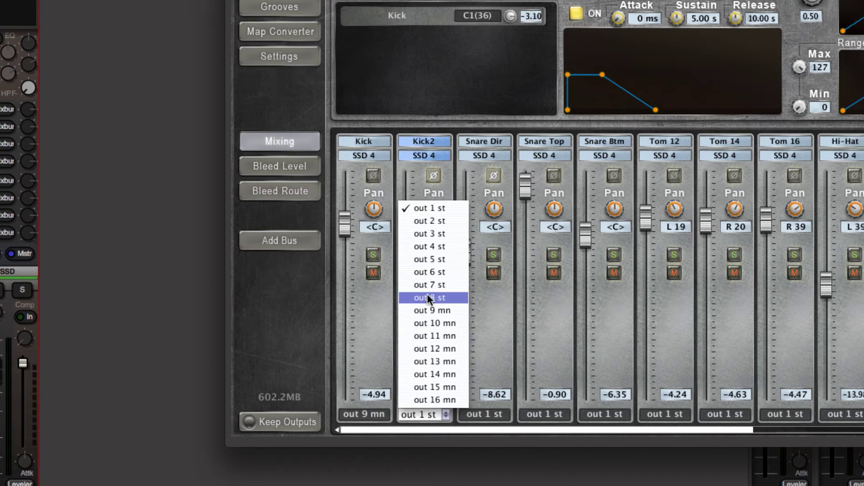
pyautogui.click(454, 306)
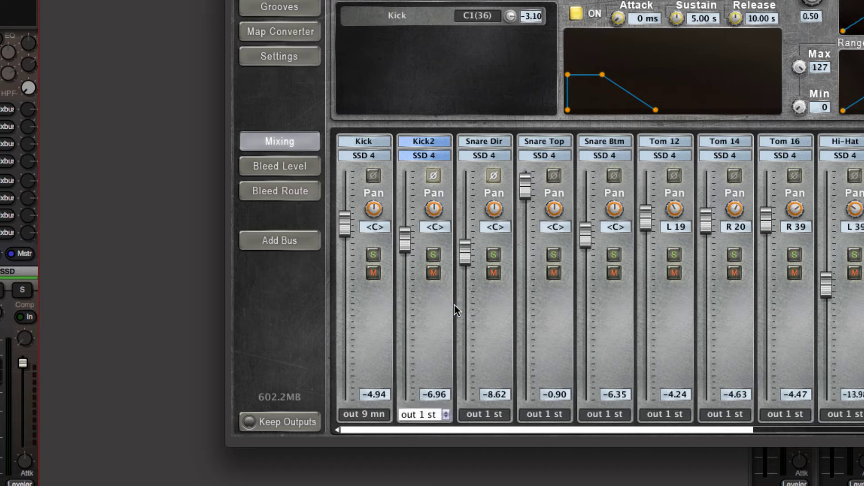
# - Route the Snare Dir, Snare Top and Snare Btm channels to out 10 mn
pyautogui.click(495, 412)
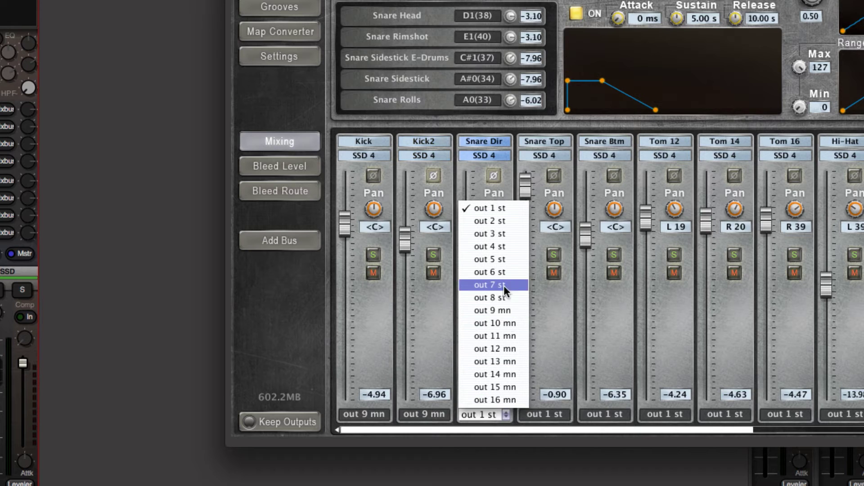
pyautogui.click(514, 323)
pyautogui.click(545, 412)
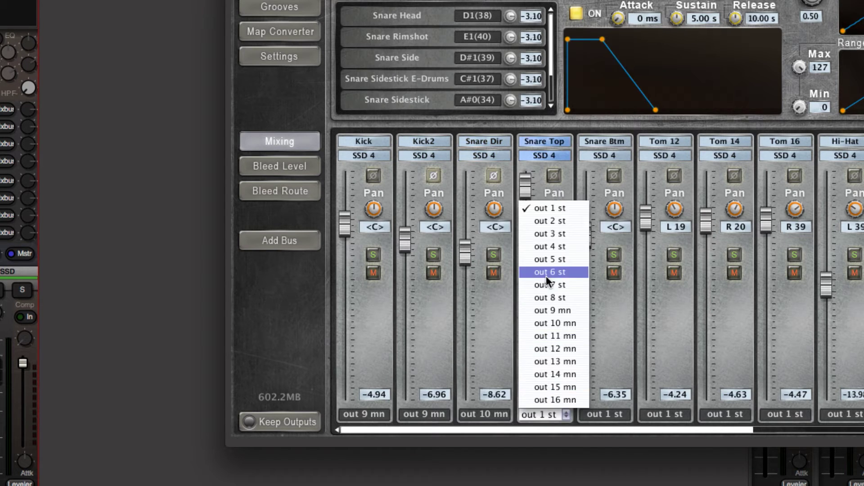
pyautogui.click(594, 336)
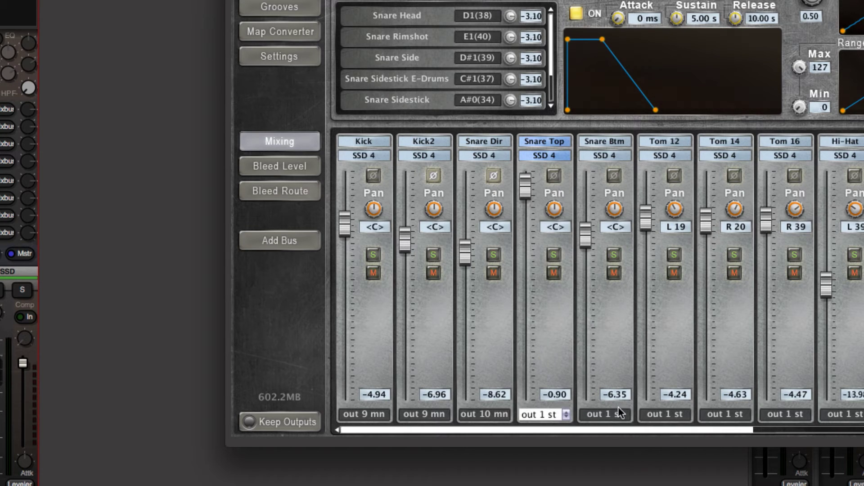
pyautogui.click(558, 415)
pyautogui.click(626, 415)
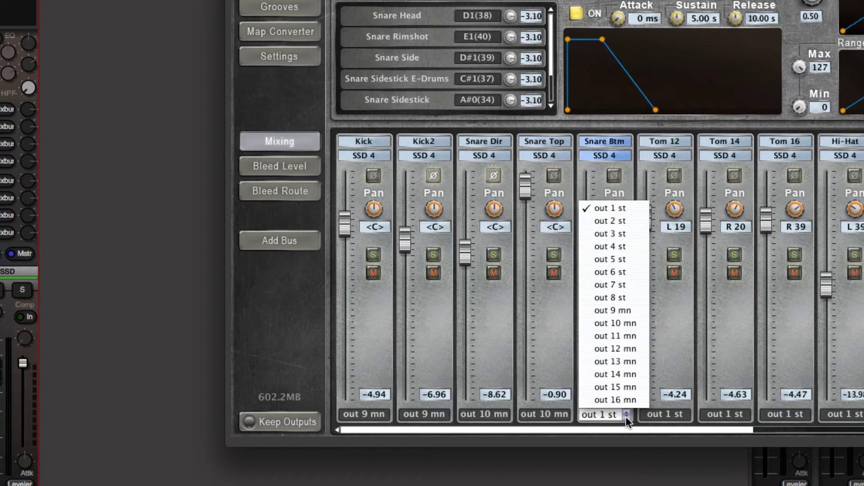
pyautogui.click(628, 326)
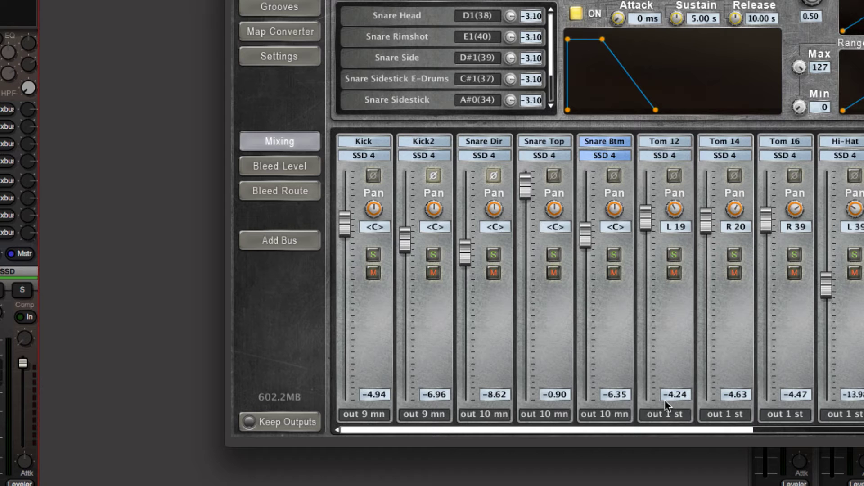
# - Route the Tom 12, Tom 14 and Tom 16 channels to out 2 st
pyautogui.hscroll(5, 670, 401)
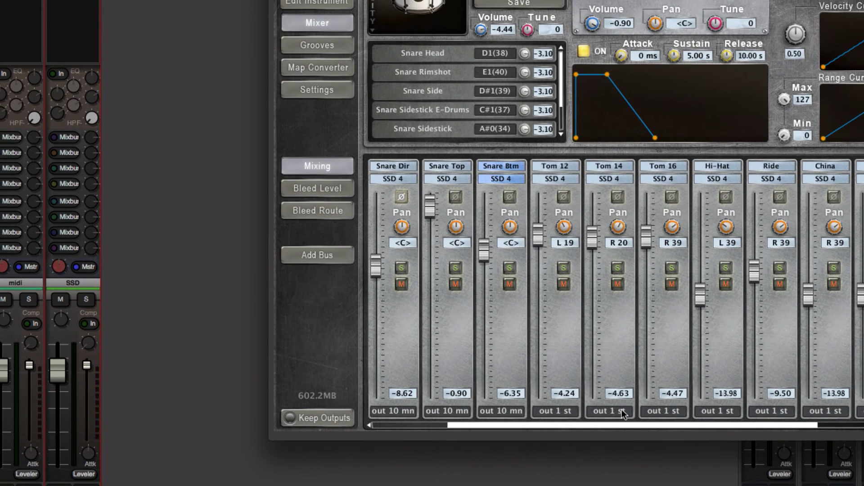
pyautogui.click(568, 409)
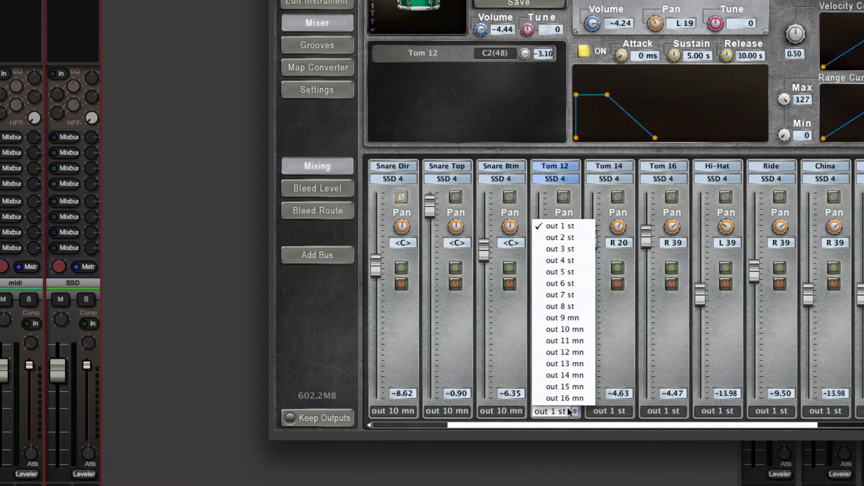
pyautogui.click(562, 237)
pyautogui.click(619, 409)
pyautogui.click(633, 237)
pyautogui.click(669, 410)
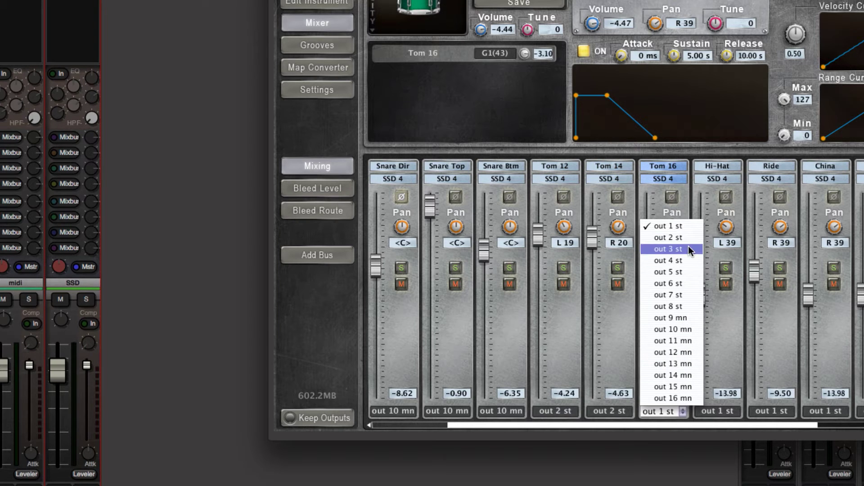
pyautogui.click(688, 239)
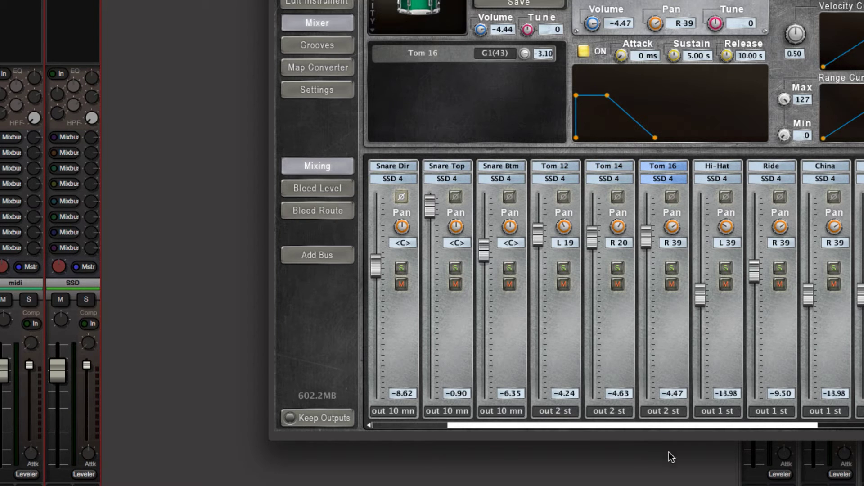
# - Route the Hi-Hat and Ride channels to out 3 st in the sampler's mixer
pyautogui.moveTo(522, 430); pyautogui.dragTo(598, 428)
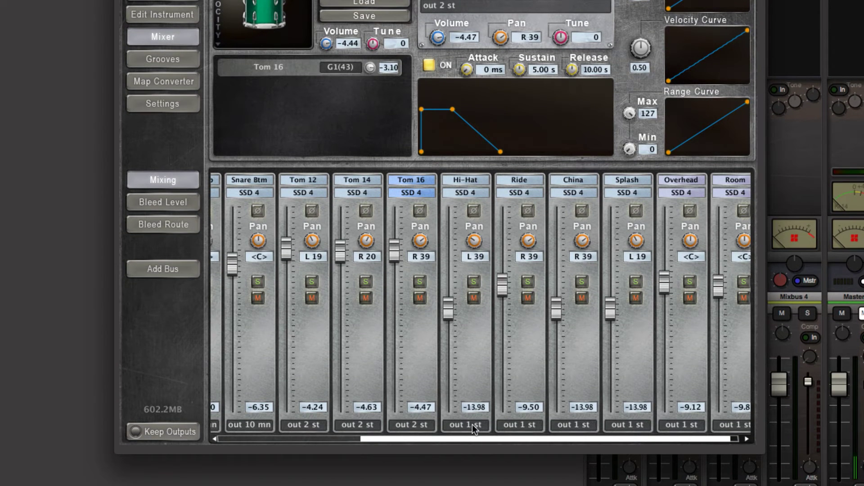
pyautogui.click(472, 425)
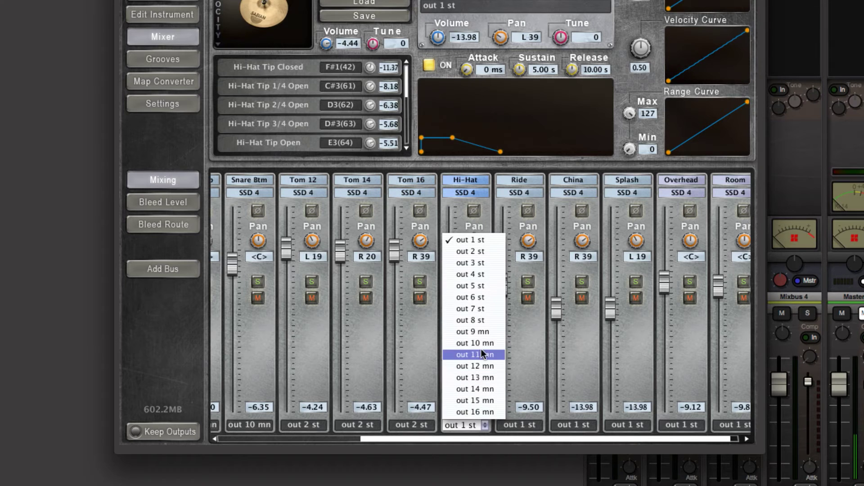
pyautogui.click(490, 262)
pyautogui.click(516, 424)
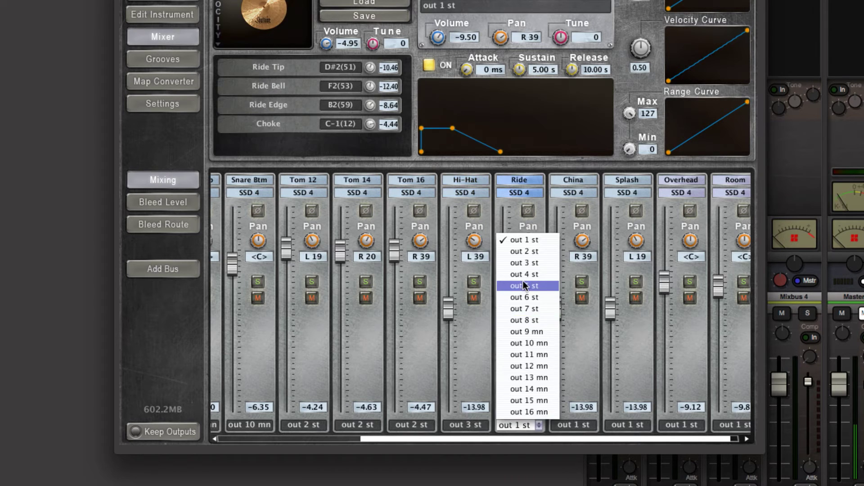
pyautogui.click(531, 263)
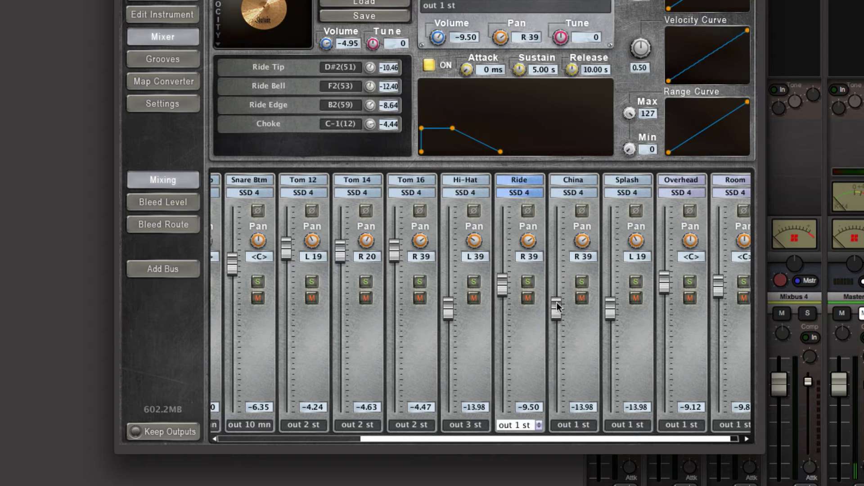
# - Route the China and Splash channels to out 3 st
pyautogui.click(587, 378)
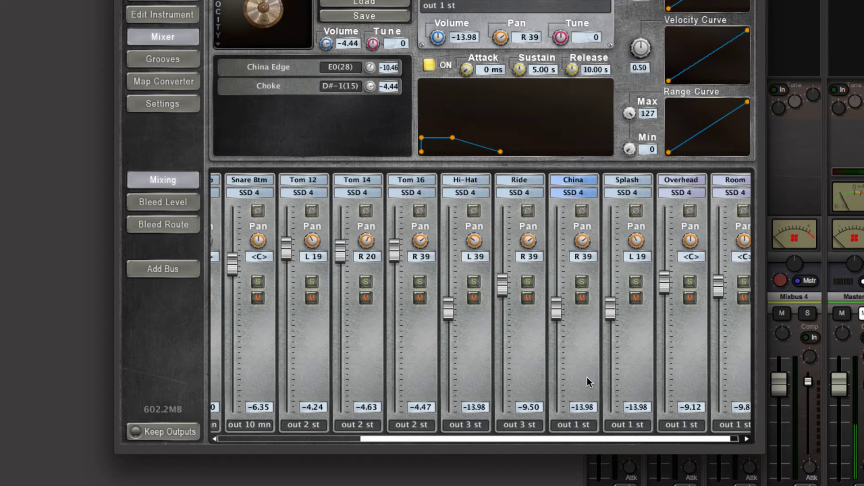
pyautogui.click(579, 423)
pyautogui.click(590, 264)
pyautogui.click(622, 425)
pyautogui.click(648, 255)
pyautogui.click(631, 425)
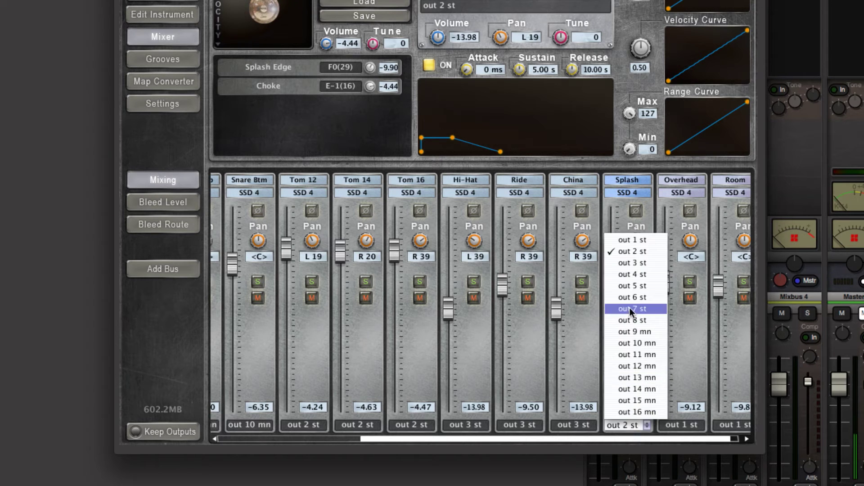
pyautogui.click(636, 263)
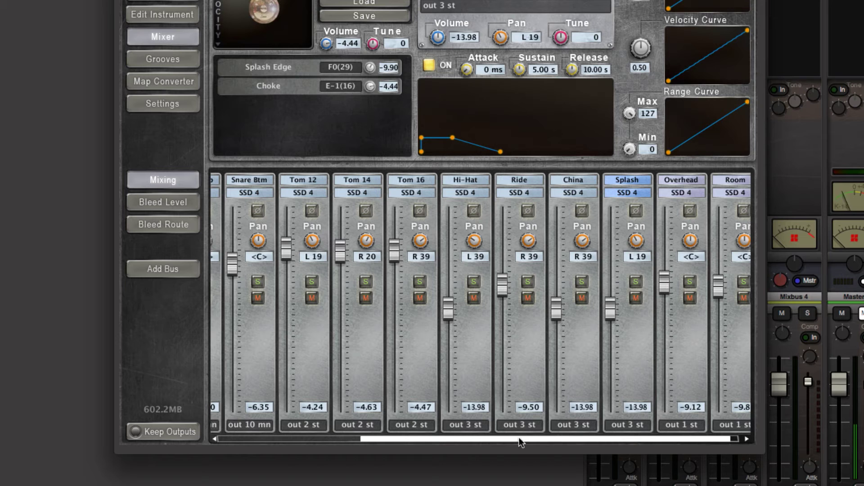
# - Route the Overhead channel to out 3 st and the Room channel to out 4 st, and close the sampler window
pyautogui.click(682, 424)
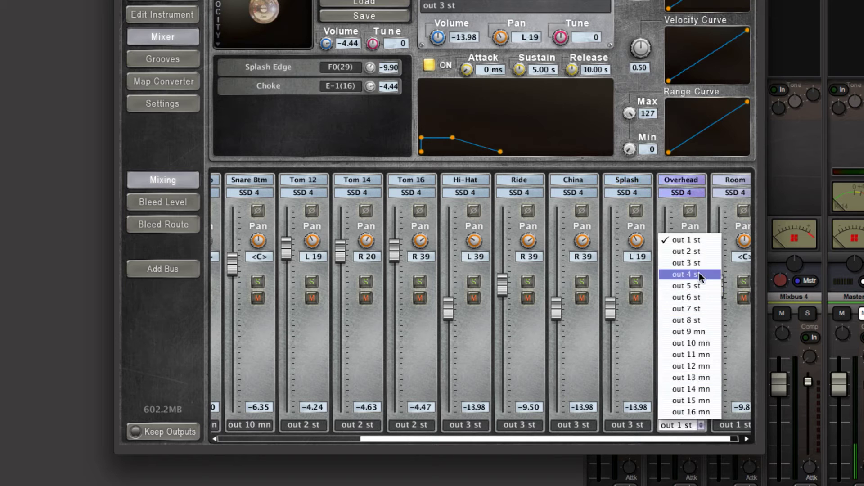
pyautogui.click(698, 263)
pyautogui.click(729, 425)
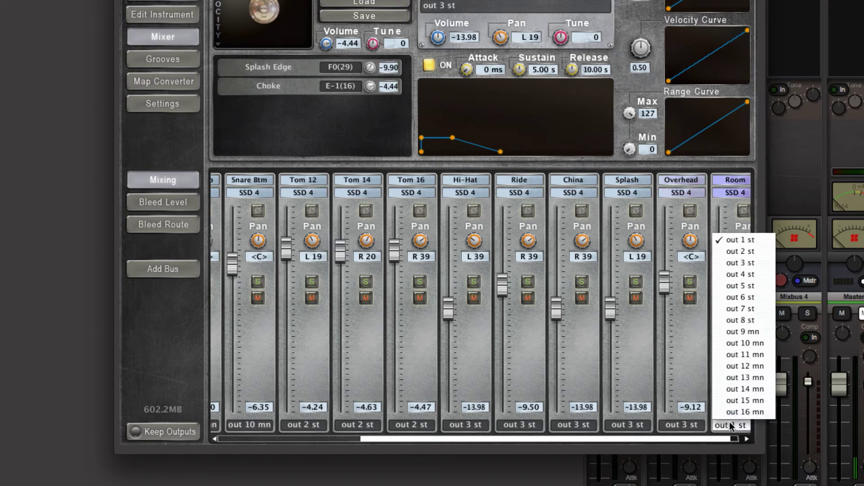
pyautogui.click(752, 276)
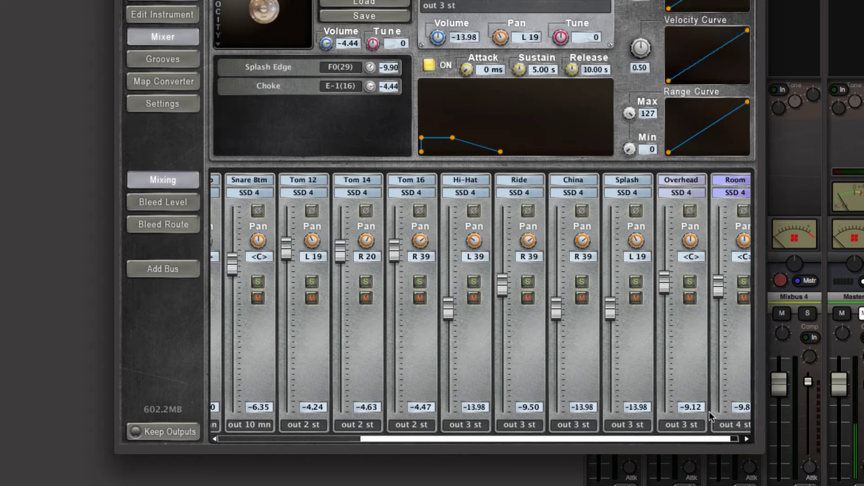
pyautogui.click(747, 439)
pyautogui.moveTo(735, 438); pyautogui.dragTo(707, 436)
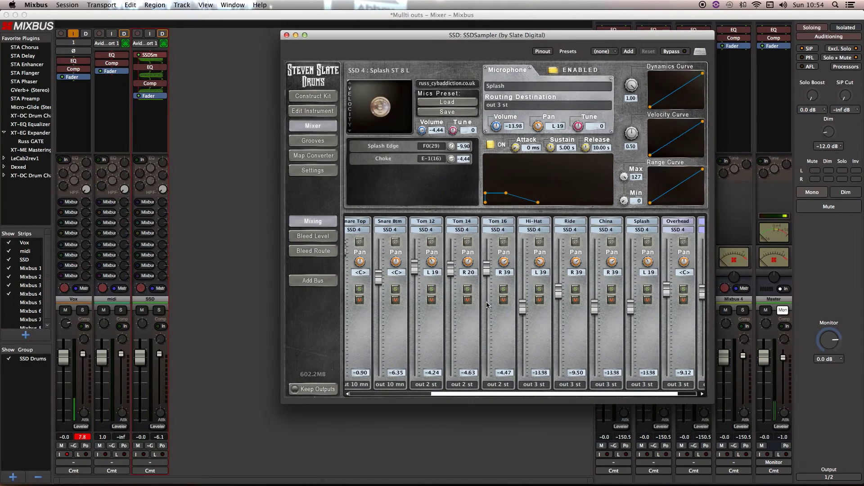
pyautogui.click(286, 34)
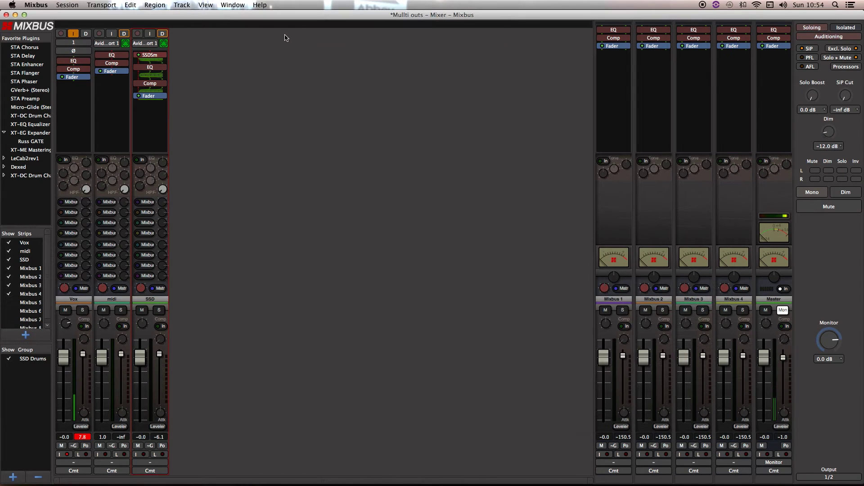
# - Add two mono audio tracks named SSD after the existing tracks
pyautogui.doubleClick(341, 311)
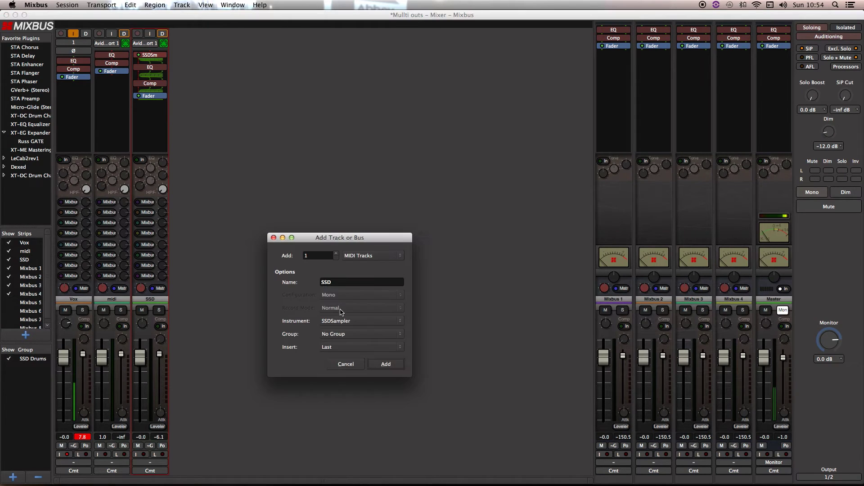
pyautogui.click(336, 254)
pyautogui.click(372, 254)
pyautogui.click(376, 248)
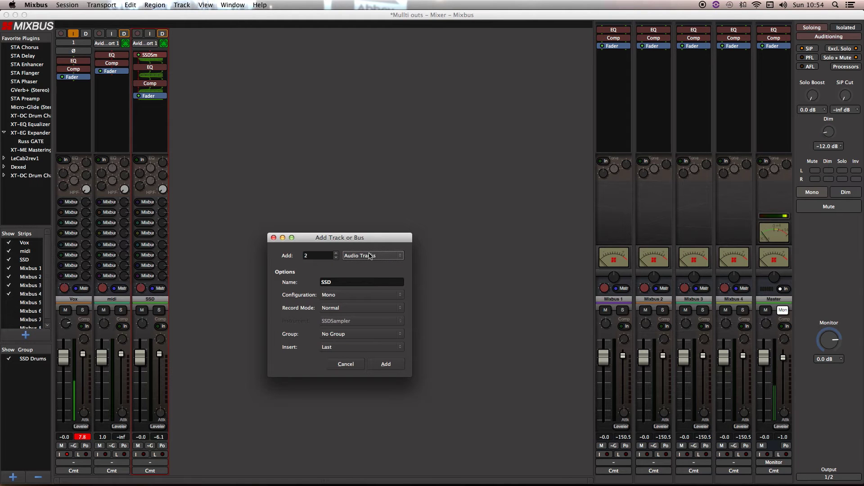
pyautogui.click(386, 366)
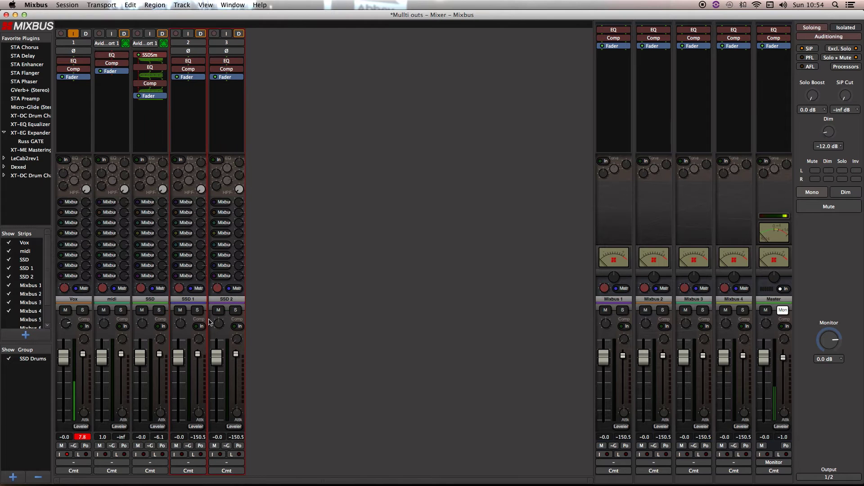
# - Rename the first new mono track as Kick and save the session
pyautogui.click(189, 301)
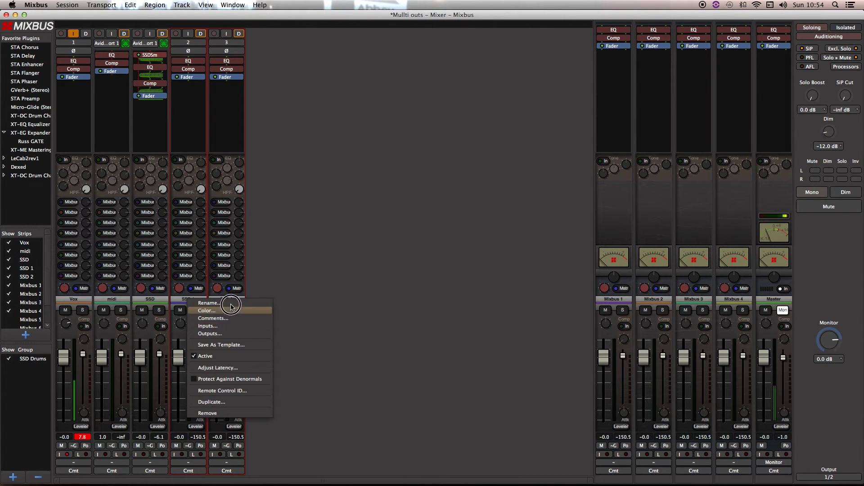
pyautogui.click(216, 303)
pyautogui.write('ki')
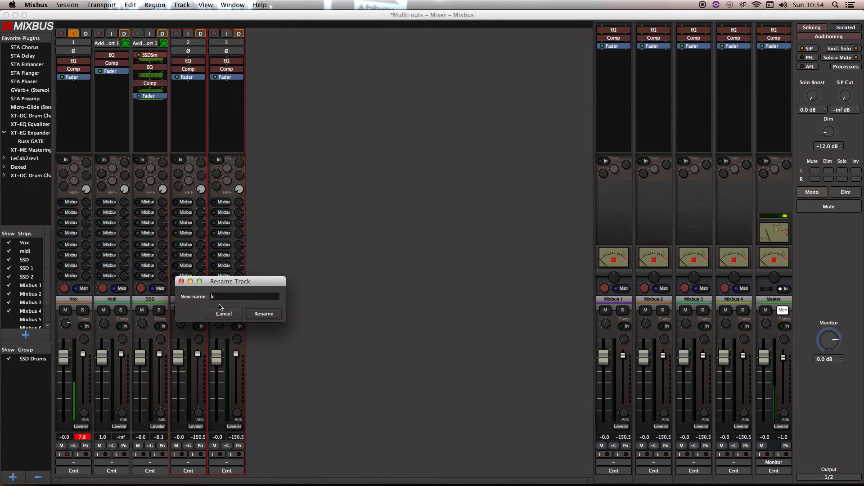
pyautogui.click(264, 313)
pyautogui.press('super+s')
# - Rename the second new mono track as Snare
pyautogui.click(232, 299)
pyautogui.click(259, 308)
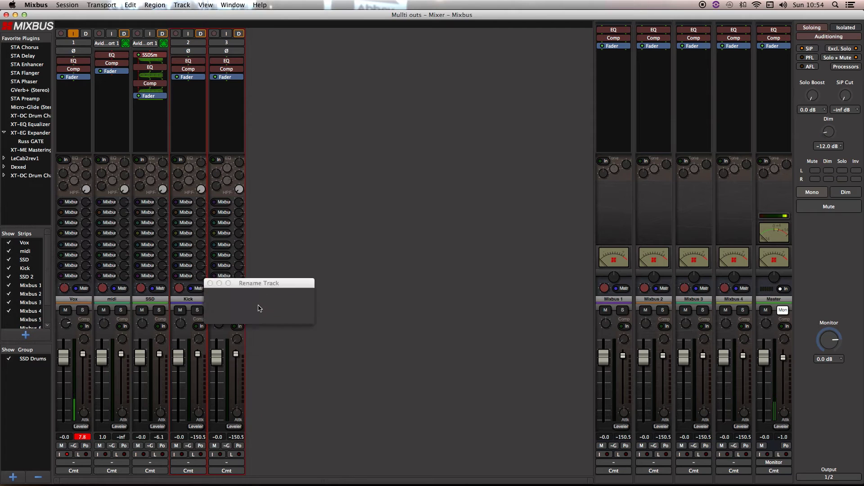
pyautogui.write('Snar')
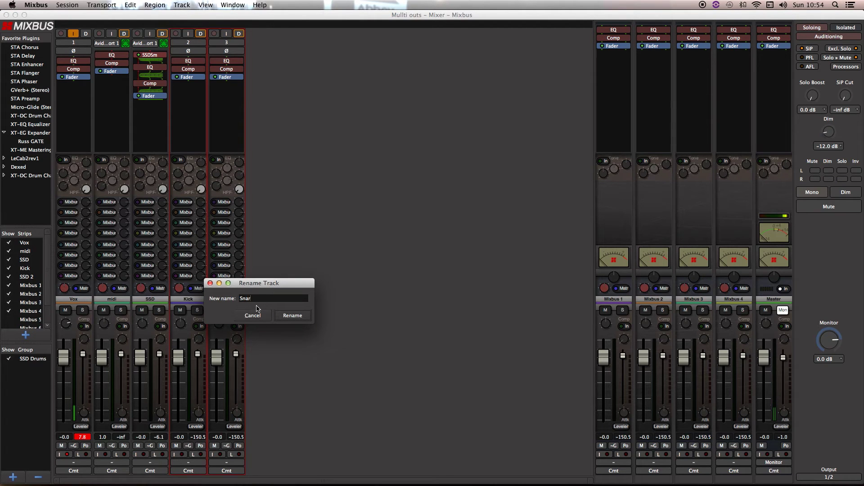
pyautogui.press('Escape')
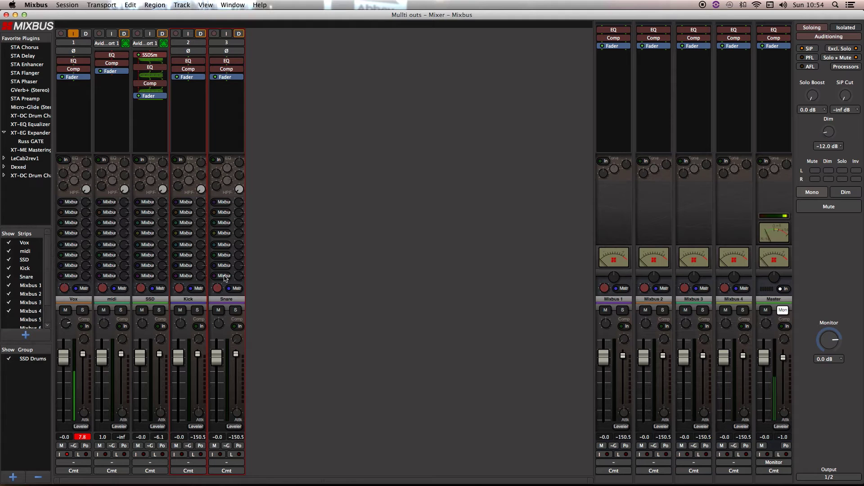
# - Add three stereo audio tracks named SSD after the Snare track
pyautogui.doubleClick(303, 341)
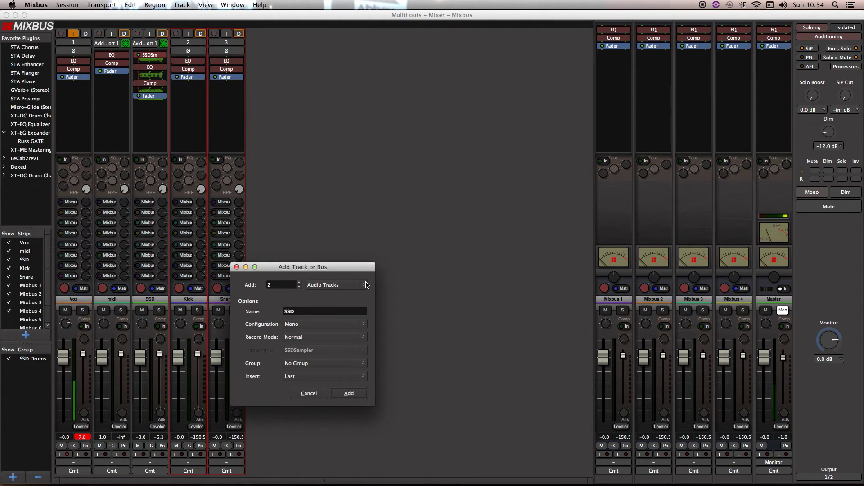
pyautogui.click(299, 282)
pyautogui.click(327, 288)
pyautogui.click(326, 286)
pyautogui.click(330, 324)
pyautogui.click(331, 333)
pyautogui.click(350, 393)
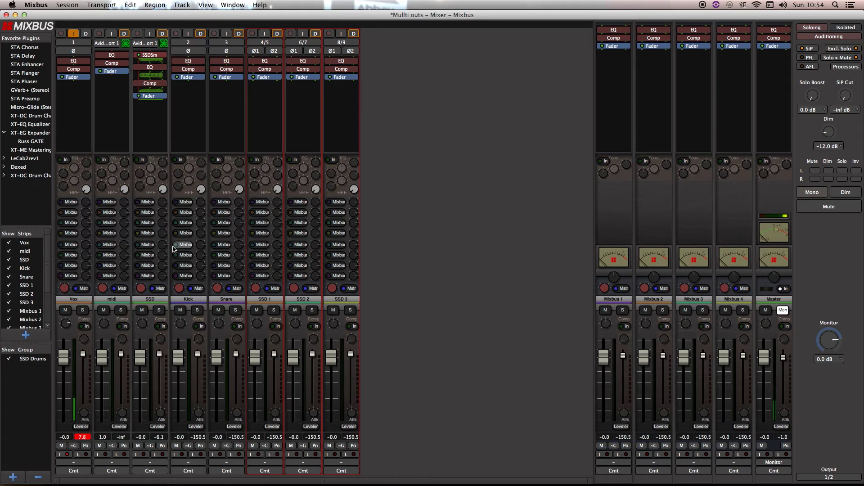
# - Rename the first new stereo track as Toms and save the session
pyautogui.click(261, 299)
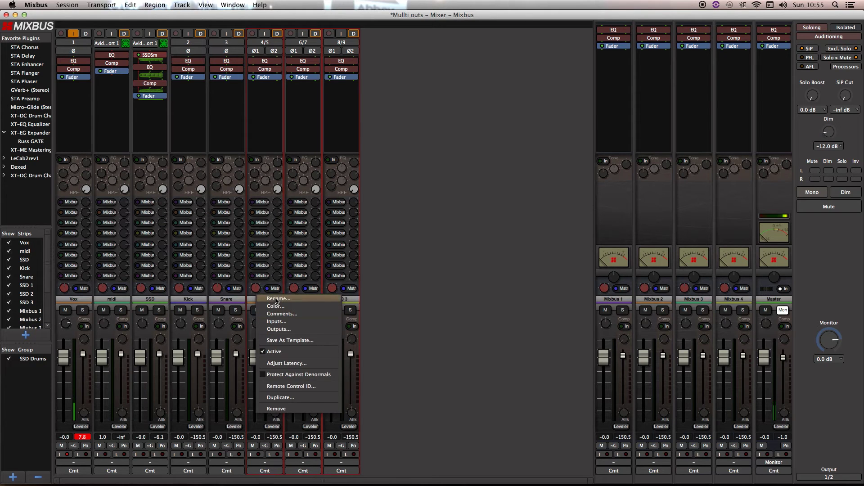
pyautogui.click(263, 298)
pyautogui.write('Toms')
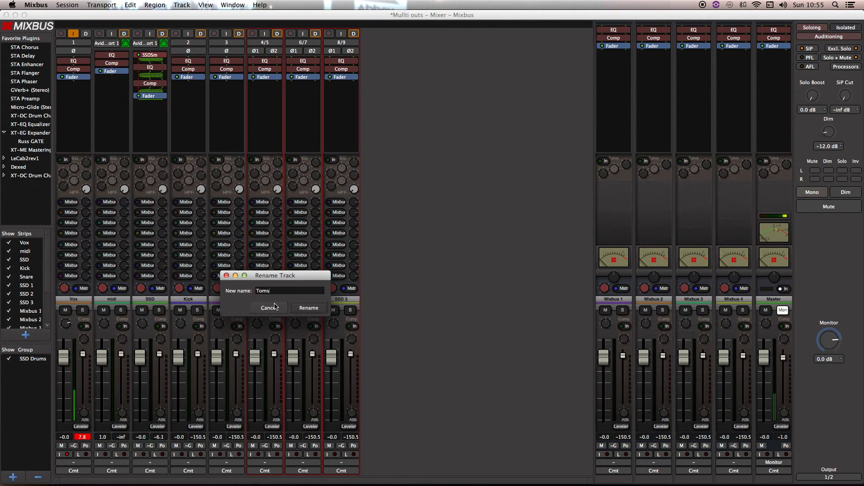
pyautogui.press('Return')
pyautogui.press('super+s')
# - Rename the second stereo track, SSD 2, as OHs
pyautogui.click(297, 299)
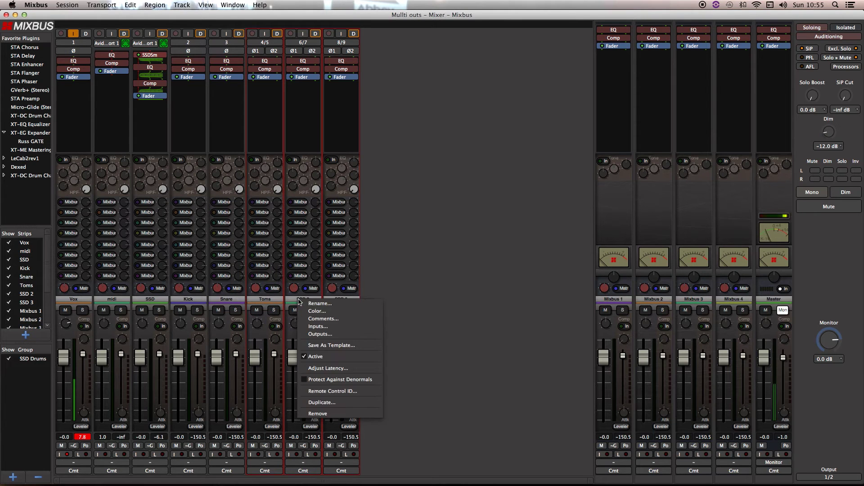
pyautogui.click(310, 305)
pyautogui.write('O')
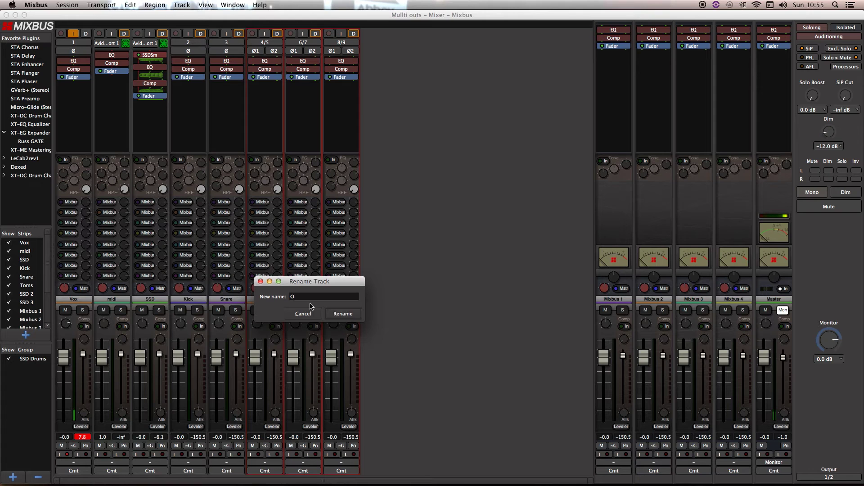
pyautogui.write('jHs')
pyautogui.press('Return')
# - Rename the third stereo track, SSD 3, as Room
pyautogui.click(334, 297)
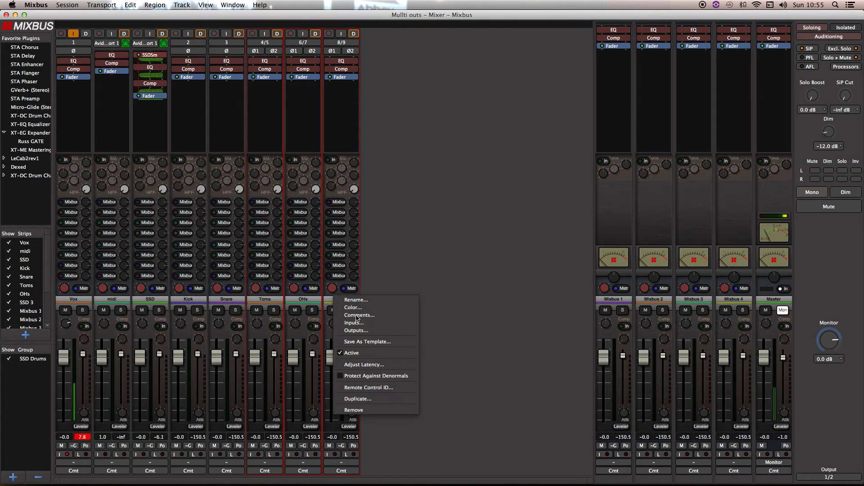
pyautogui.click(356, 304)
pyautogui.write('Room')
pyautogui.press('Return')
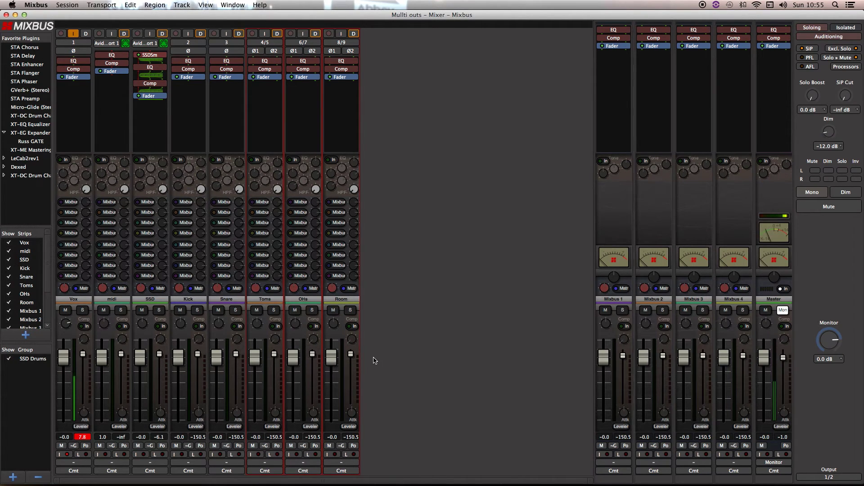
# - In the editor, move the drum MIDI region from the midi track down onto the SSD track
pyautogui.hotkey('alt', 'm')
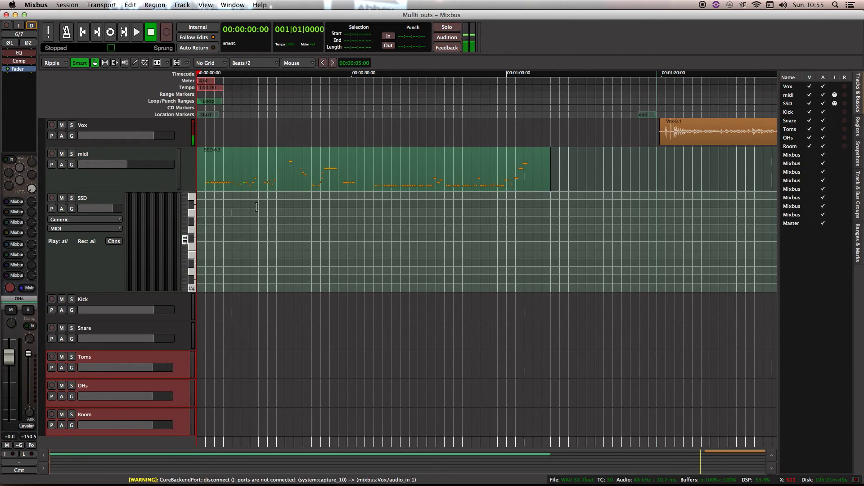
pyautogui.press('Escape')
pyautogui.moveTo(276, 187); pyautogui.dragTo(293, 228)
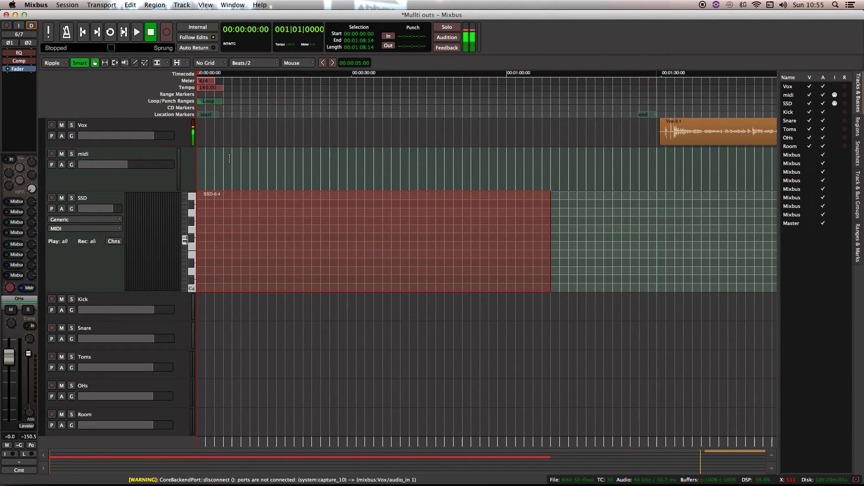
# - Play the session from the start to check the SSD track's output meters, stop playback and return to the mixer
pyautogui.press('space')
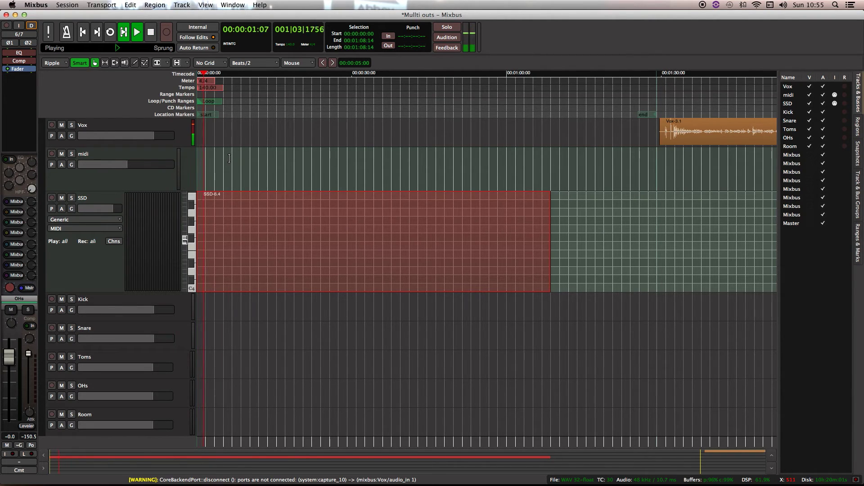
pyautogui.hotkey('alt', 'm')
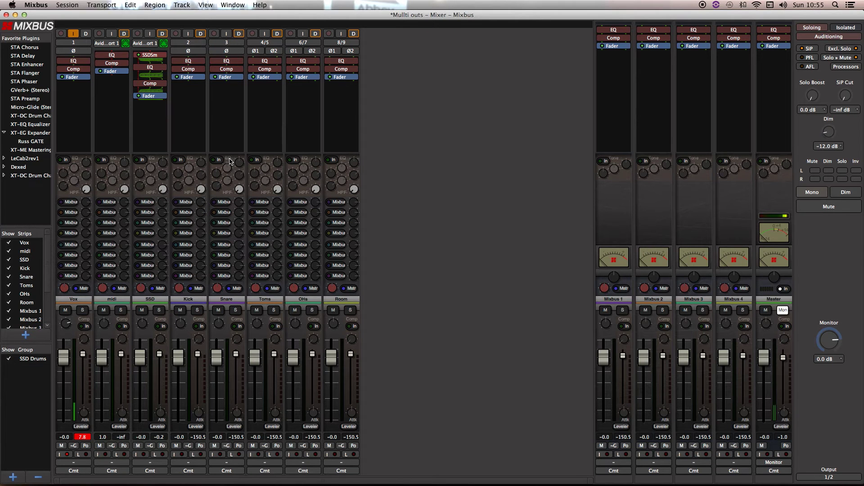
pyautogui.hotkey('alt', 'm')
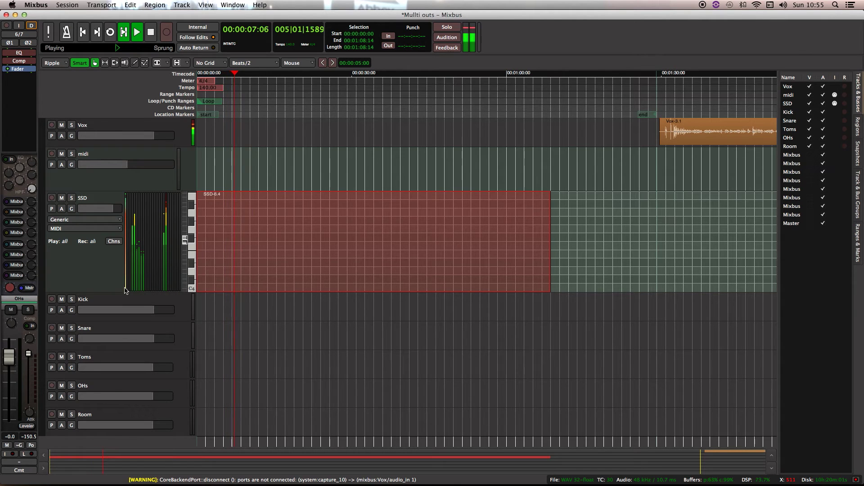
pyautogui.press('space')
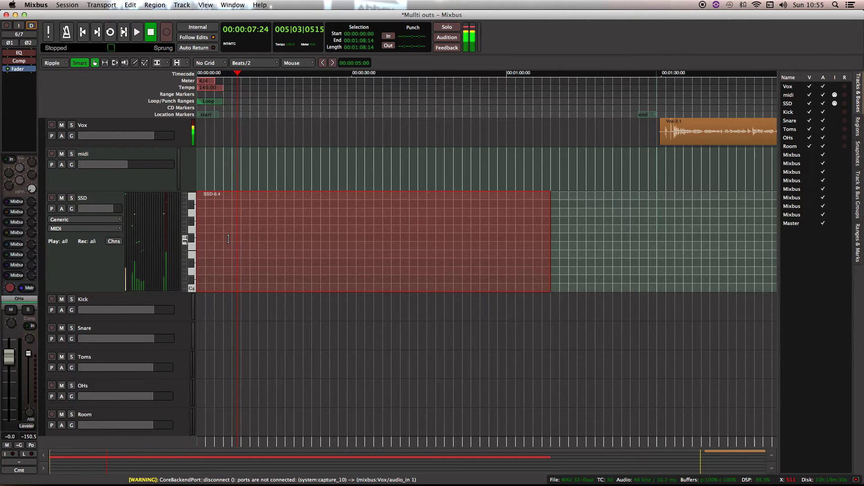
pyautogui.hotkey('alt', 'm')
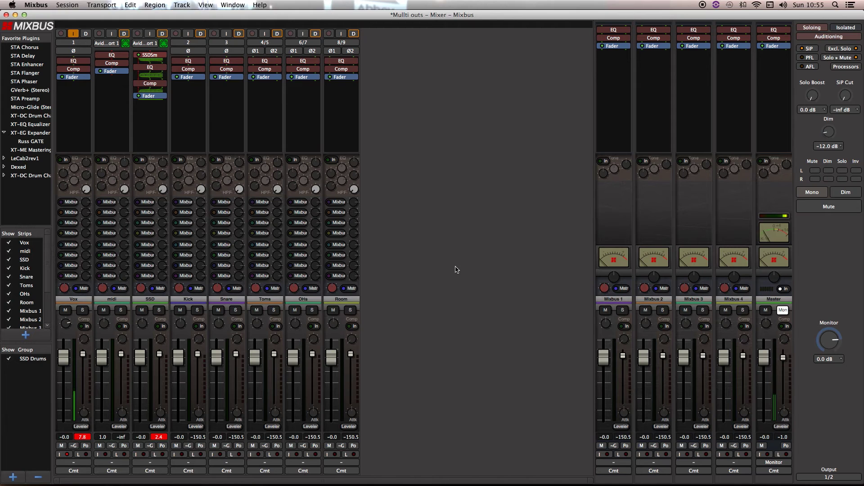
# - Open the Audio Connection Manager and move its window clear of the track strips
pyautogui.hotkey('alt', 'p')
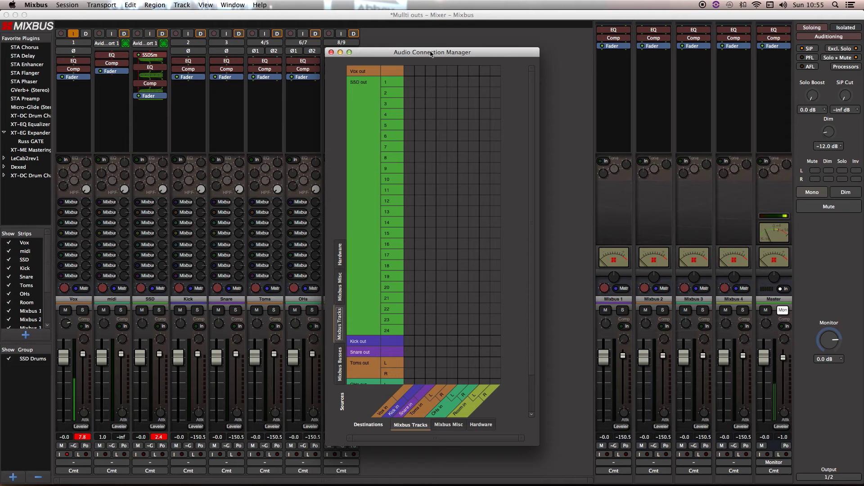
pyautogui.moveTo(430, 52); pyautogui.dragTo(475, 43)
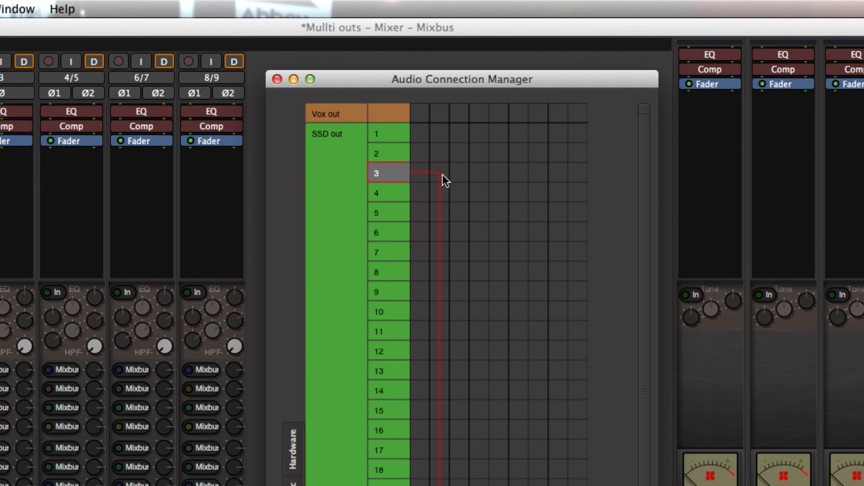
pyautogui.click(459, 174)
pyautogui.click(479, 193)
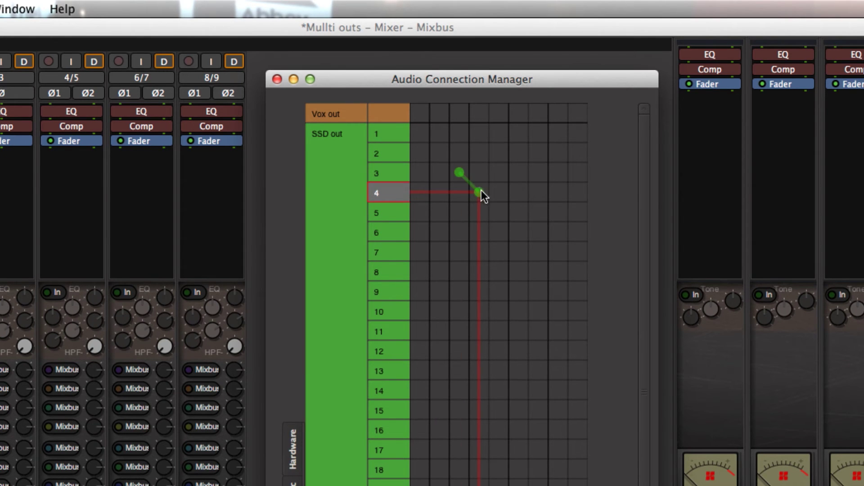
pyautogui.click(459, 173)
pyautogui.click(482, 194)
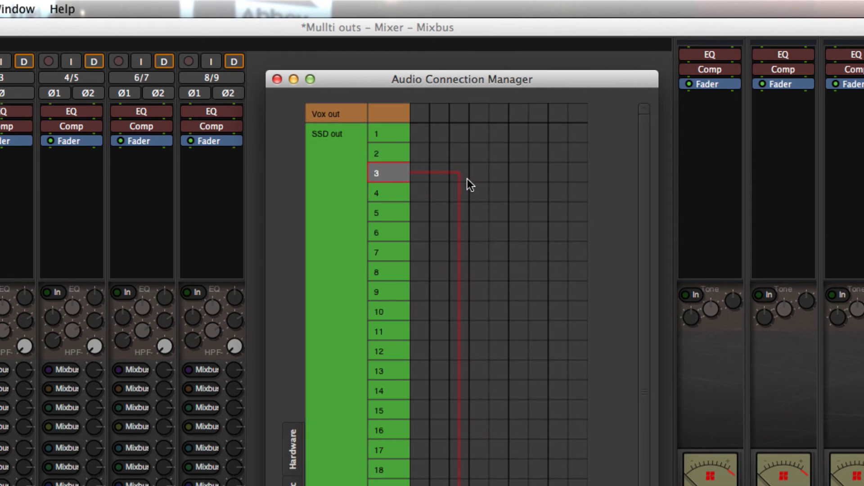
# - Connect SSD outputs 3 to 8 to the left and right inputs of the Toms, OHs and Room tracks in sequence
pyautogui.click(479, 173)
pyautogui.click(499, 193)
pyautogui.click(519, 212)
pyautogui.moveTo(524, 213); pyautogui.dragTo(571, 274)
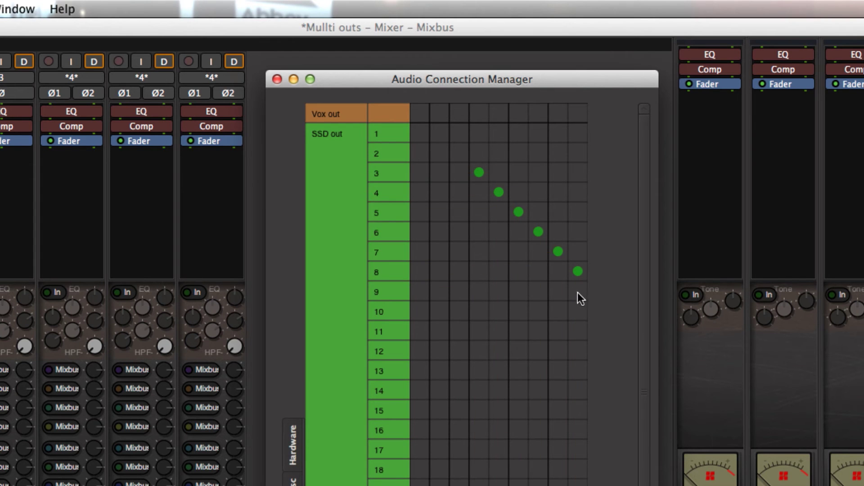
# - Connect SSD output 17 to the Kick input and output 18 to the Snare input, and close the connection manager
pyautogui.scroll(-3, 594, 295)
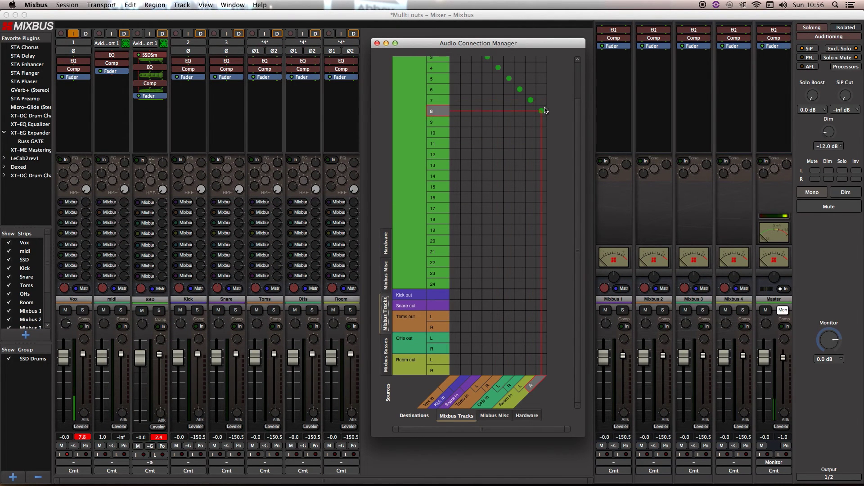
pyautogui.moveTo(578, 103); pyautogui.dragTo(578, 80)
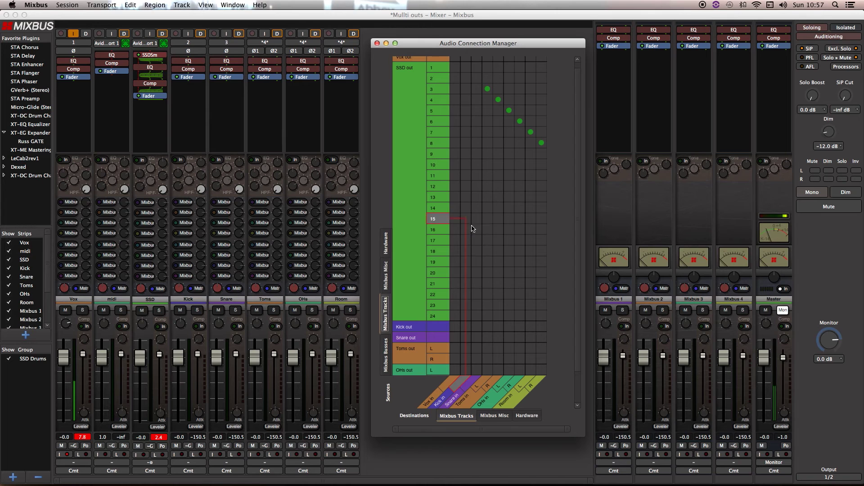
pyautogui.click(477, 251)
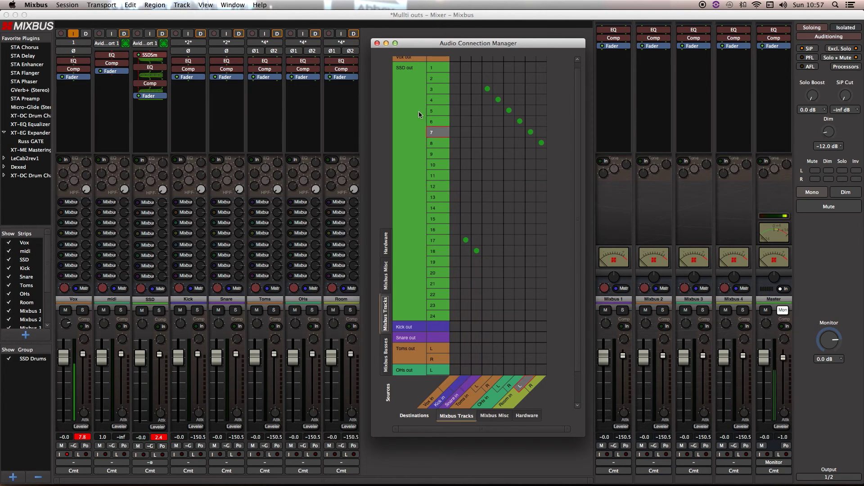
pyautogui.click(377, 44)
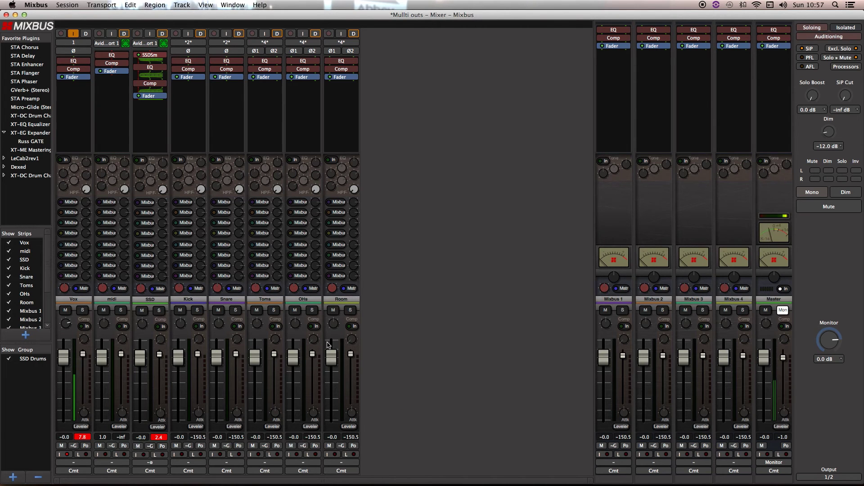
# - Enable input monitoring on the Kick, Snare, Toms, OHs and Room tracks, then reset the SSD peak meter and play the drums
pyautogui.click(188, 33)
pyautogui.click(226, 34)
pyautogui.click(265, 33)
pyautogui.click(303, 33)
pyautogui.click(341, 33)
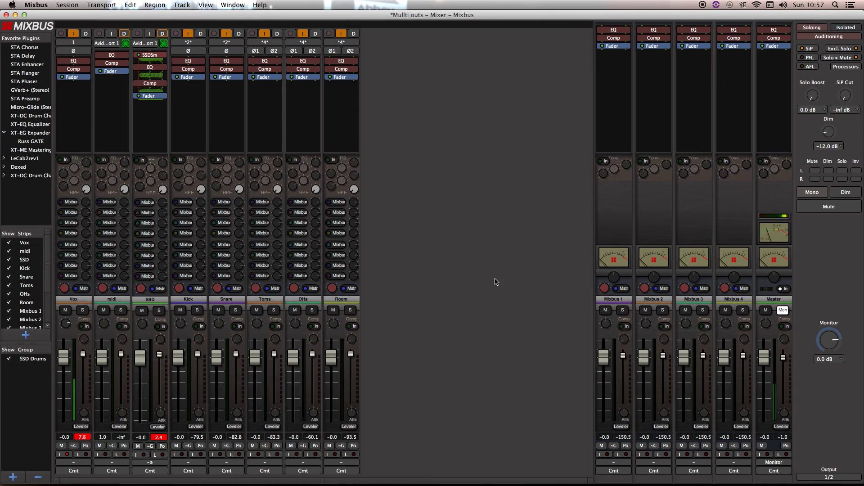
pyautogui.click(160, 438)
pyautogui.click(159, 437)
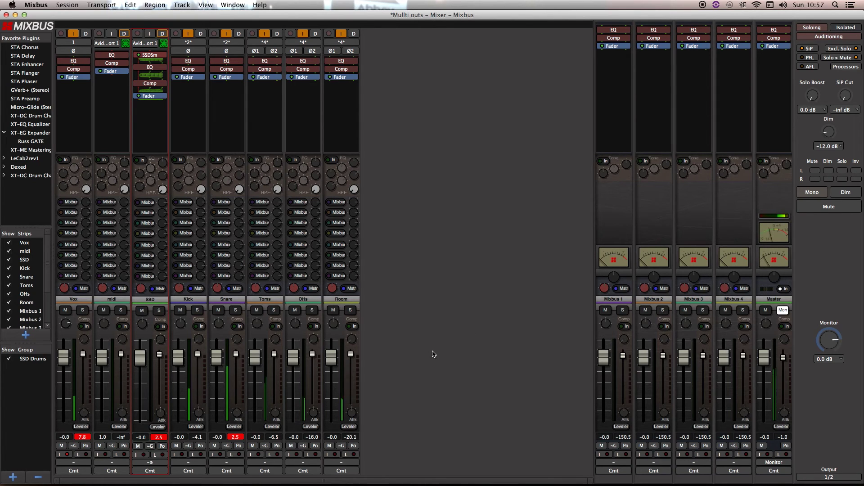
# - In the editor, arm the Kick, Snare, Toms, OHs and Room tracks for recording
pyautogui.hotkey('alt', 'm')
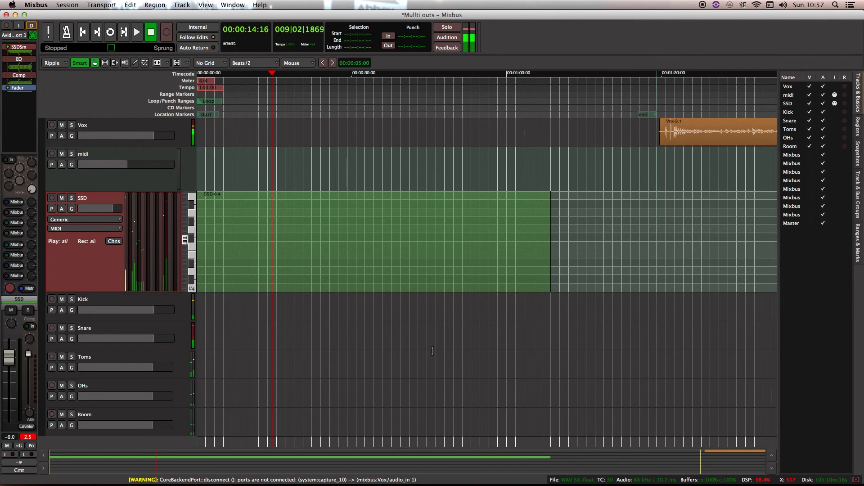
pyautogui.click(51, 299)
pyautogui.click(52, 327)
pyautogui.click(52, 357)
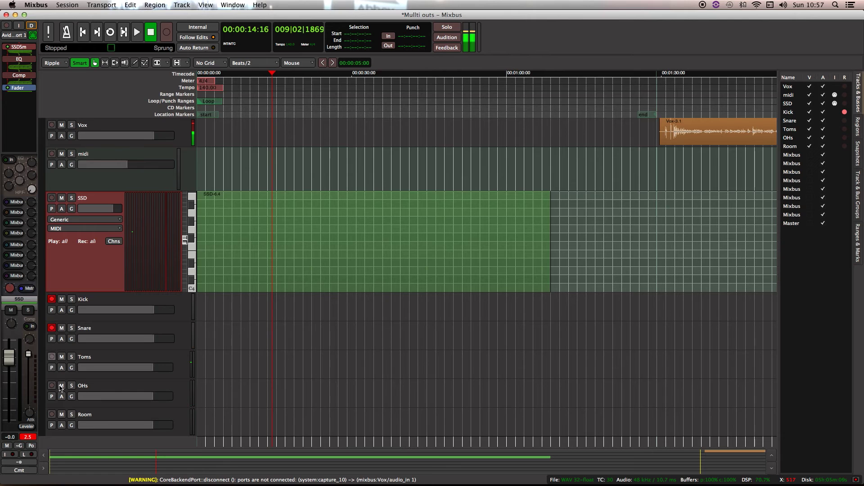
pyautogui.click(52, 385)
# - Record the SSD outputs onto the armed tracks from the session start for about 12 seconds, then stop
pyautogui.press('Home')
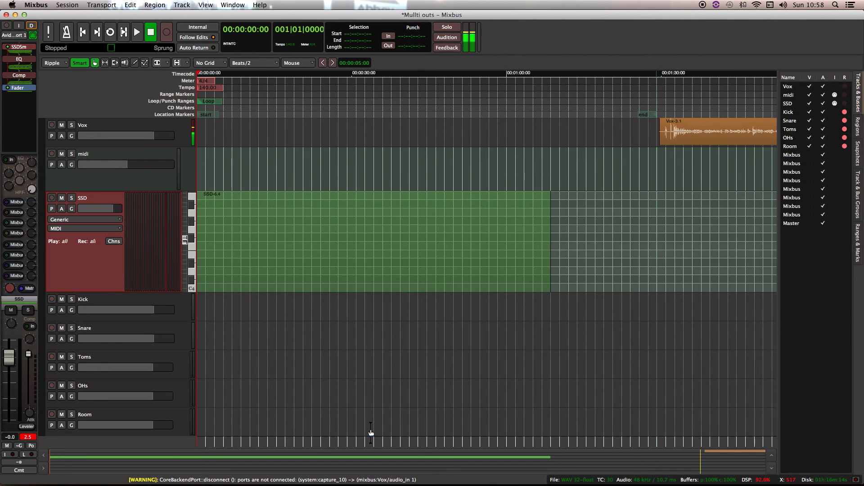
pyautogui.hotkey('shift', 'space')
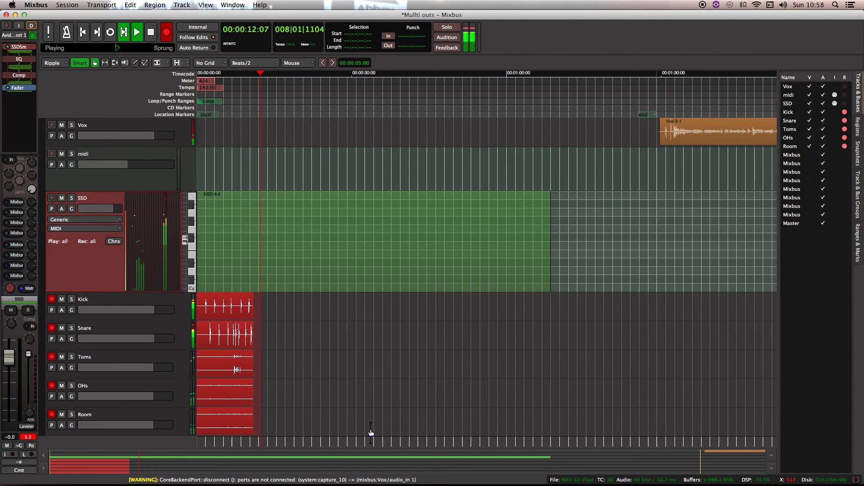
pyautogui.press('space')
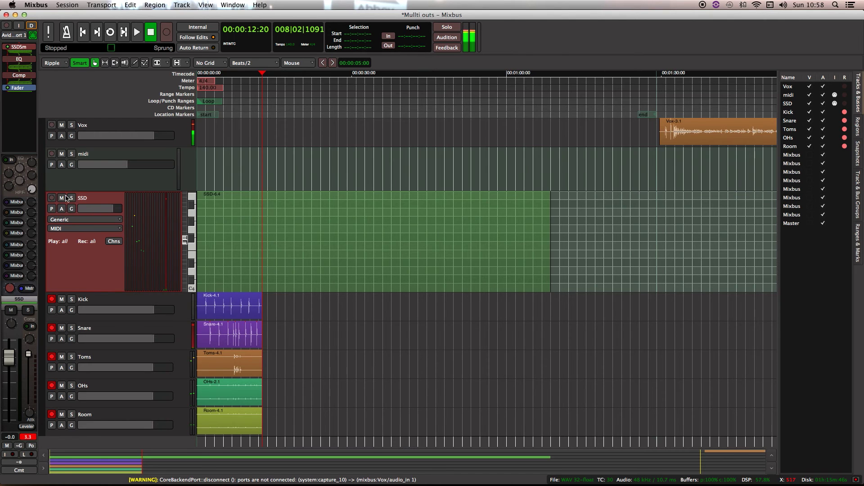
pyautogui.rightClick(85, 199)
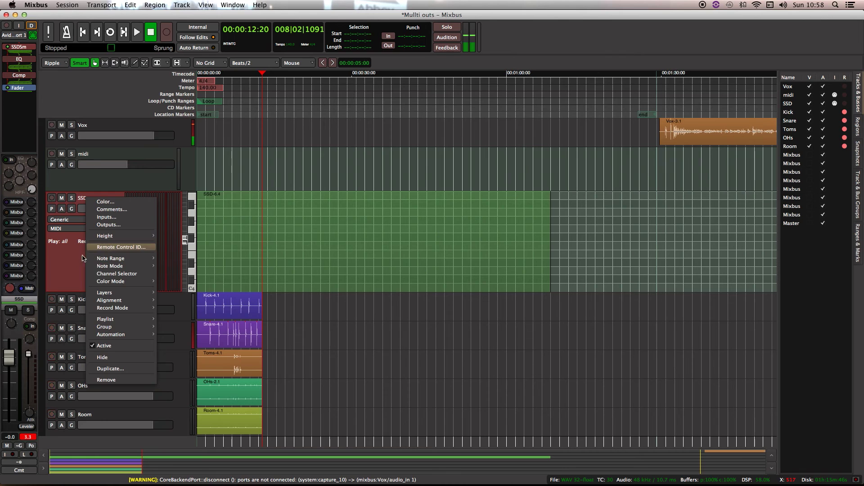
pyautogui.click(70, 272)
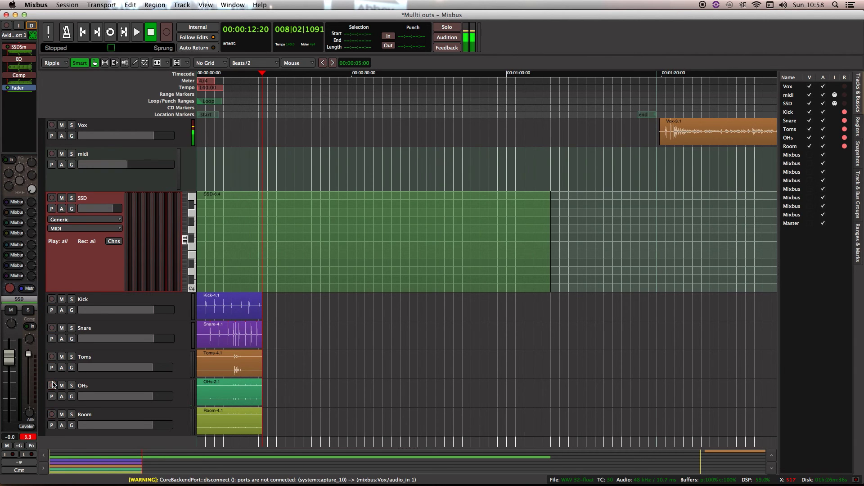
# - In the mixer, switch the Kick, Snare, Toms, OHs and Room tracks to disk monitoring
pyautogui.hotkey('alt', 'm')
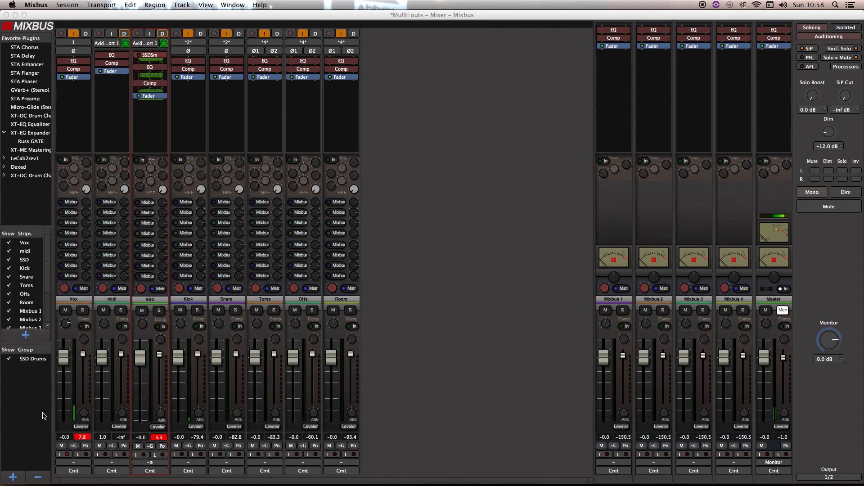
pyautogui.click(200, 34)
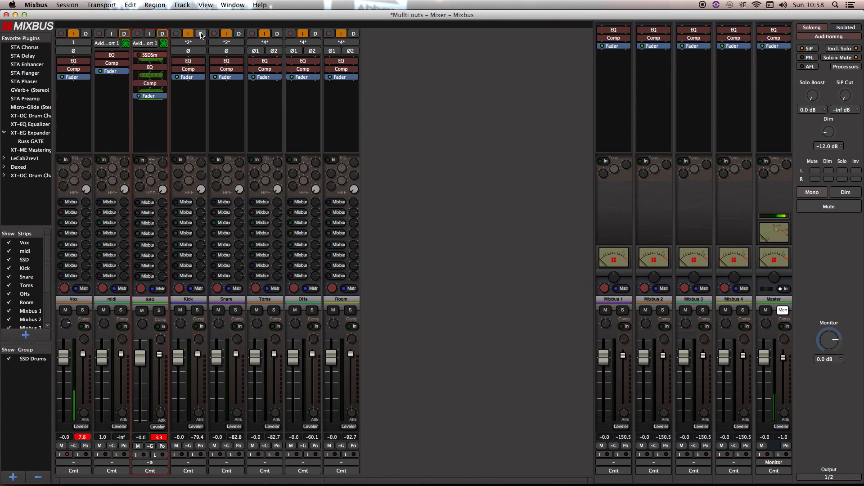
pyautogui.click(238, 34)
pyautogui.click(277, 34)
pyautogui.click(316, 34)
pyautogui.click(354, 34)
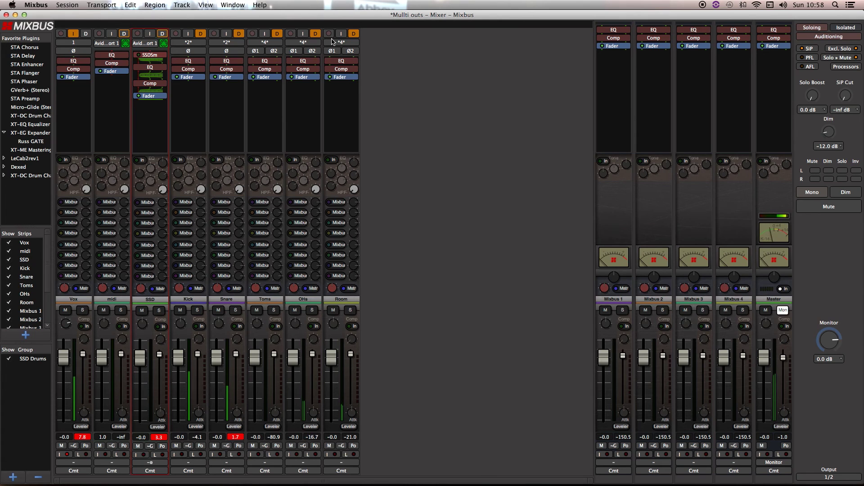
# - During playback, adjust the Kick track's EQ with the EQ enabled and set its fader to about -1.2 dB
pyautogui.moveTo(198, 161); pyautogui.dragTo(201, 106)
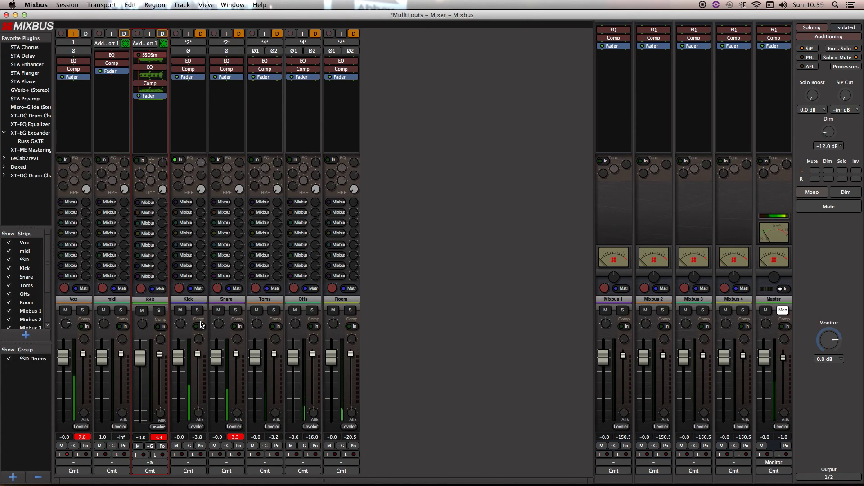
pyautogui.moveTo(178, 360); pyautogui.dragTo(183, 387)
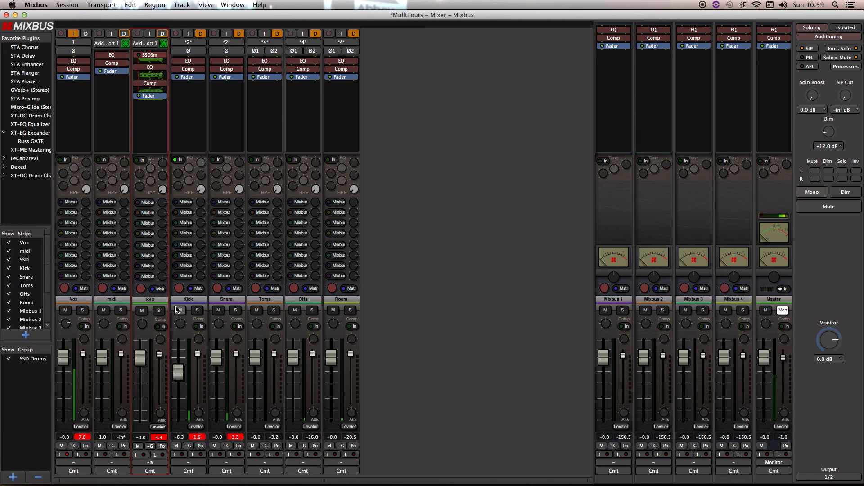
pyautogui.click(178, 160)
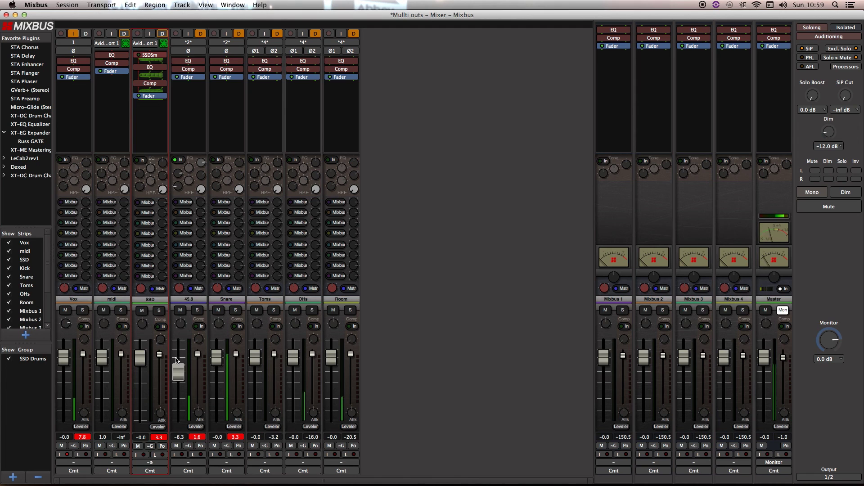
pyautogui.moveTo(178, 372); pyautogui.dragTo(179, 344)
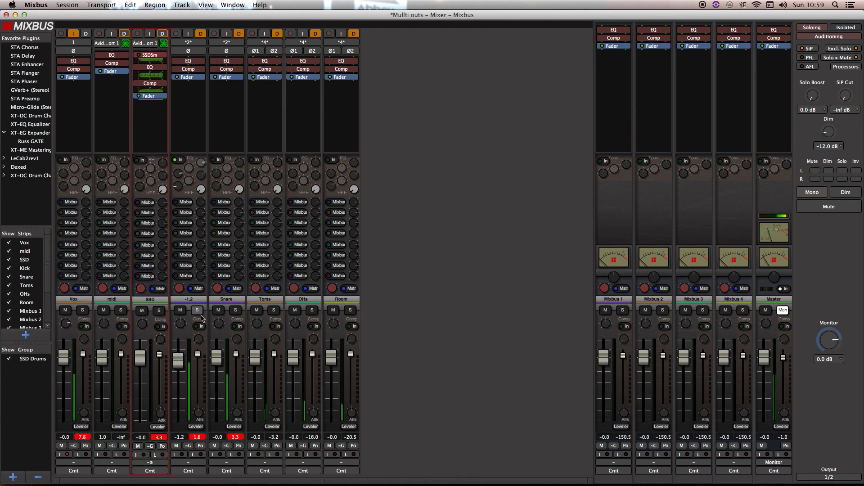
# - Audition the Snare in solo, then enable its dynamics section in Compressor mode with a lowered threshold
pyautogui.click(235, 310)
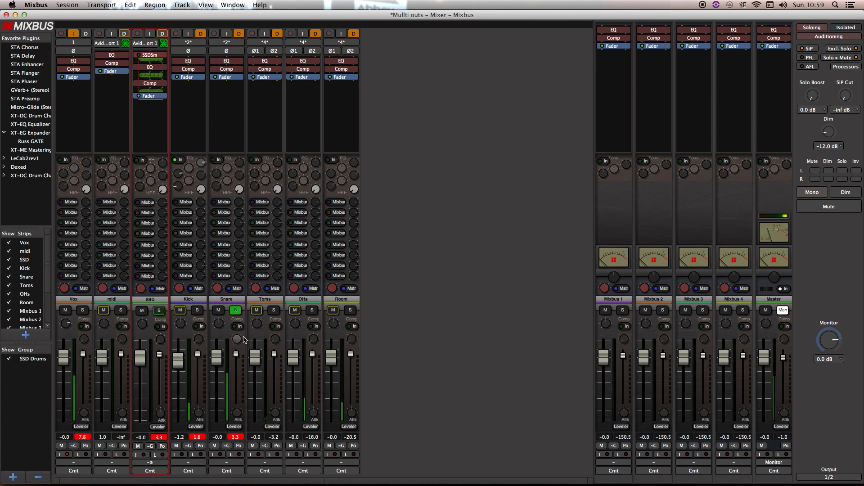
pyautogui.click(236, 310)
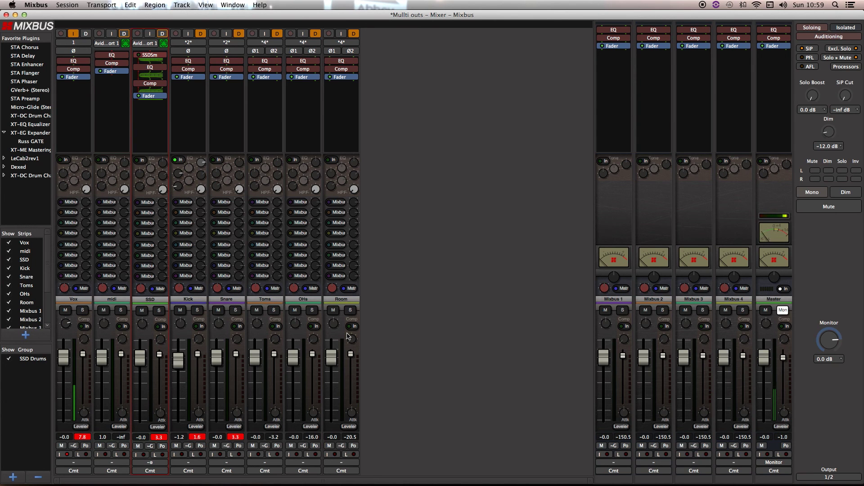
pyautogui.click(234, 326)
pyautogui.moveTo(235, 354); pyautogui.dragTo(236, 380)
pyautogui.click(234, 426)
pyautogui.click(257, 437)
# - Send the Snare to Mixbus 4 and rebalance its compressor threshold, ratio and track fader, setting the fader to about -1.1 dB
pyautogui.moveTo(216, 358)
pyautogui.mouseDown()
pyautogui.moveTo(216, 327)
pyautogui.moveTo(217, 354)
pyautogui.mouseUp()
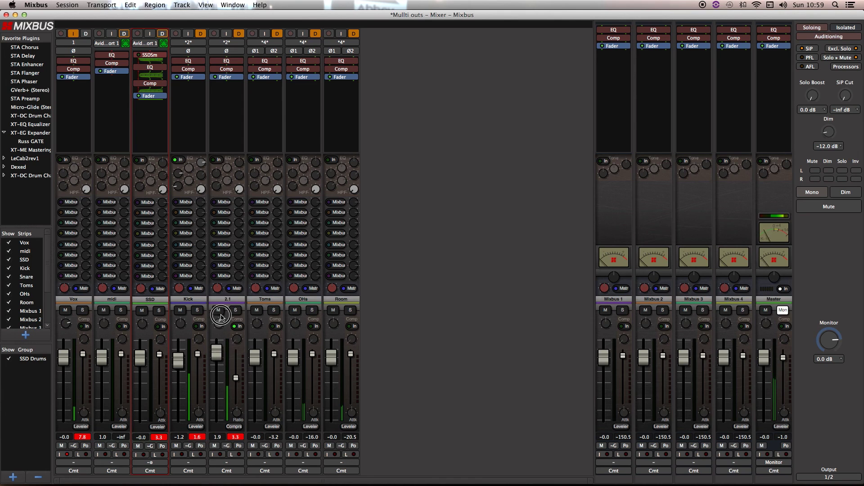
pyautogui.click(224, 232)
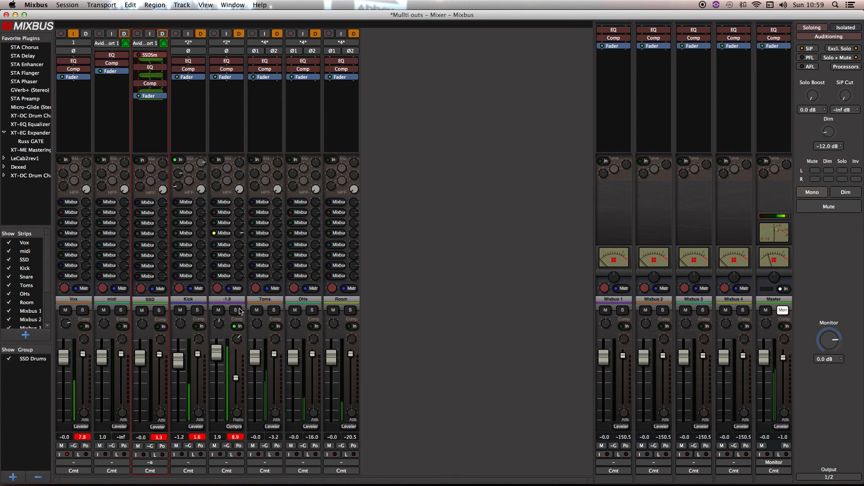
pyautogui.moveTo(216, 354); pyautogui.dragTo(236, 376)
pyautogui.moveTo(237, 413); pyautogui.dragTo(238, 305)
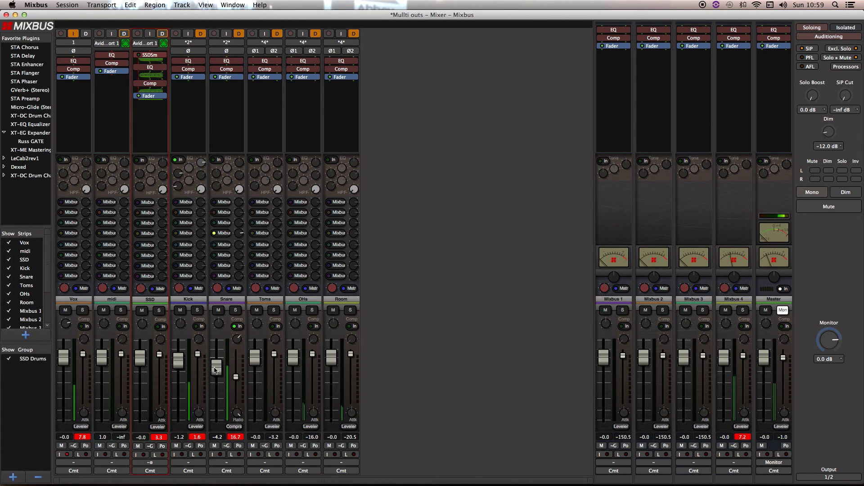
pyautogui.moveTo(236, 377); pyautogui.dragTo(231, 362)
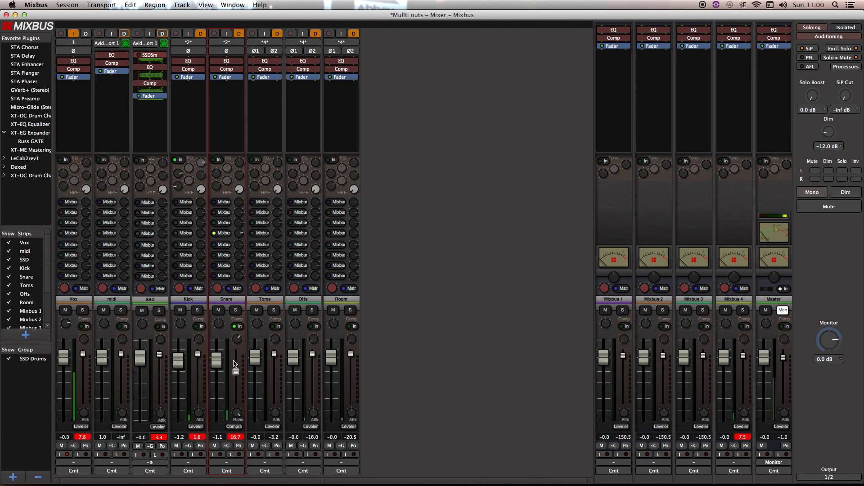
# - Return to the editor, stop playback and reduce the height of the SSD track
pyautogui.hotkey('alt', 'm')
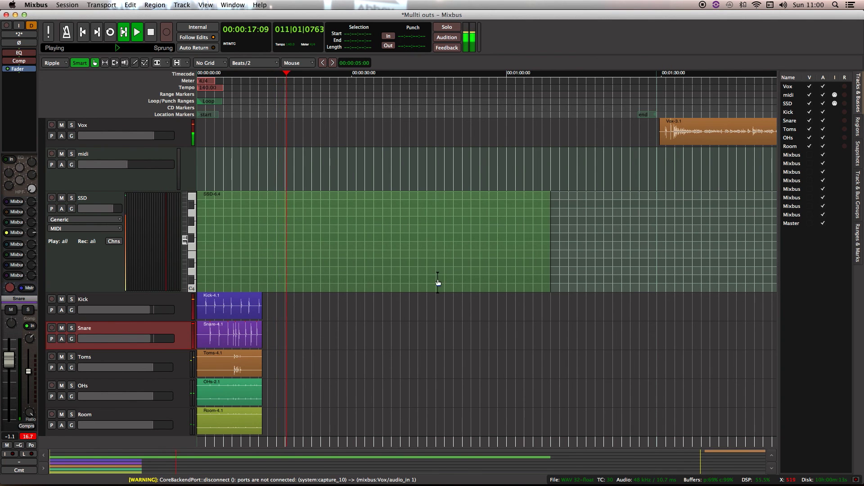
pyautogui.press('space')
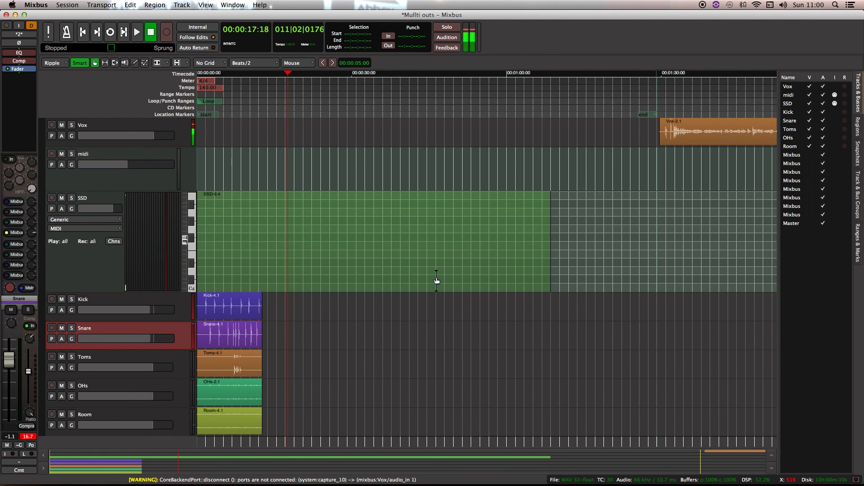
pyautogui.moveTo(118, 289); pyautogui.dragTo(105, 234)
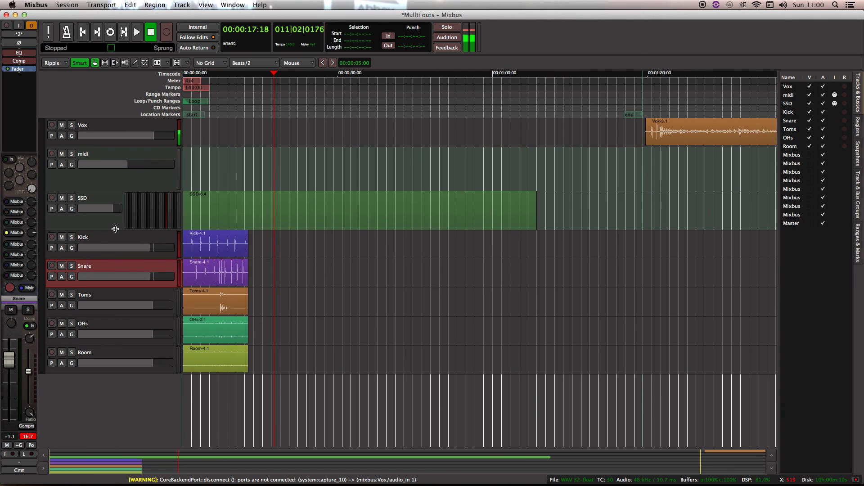